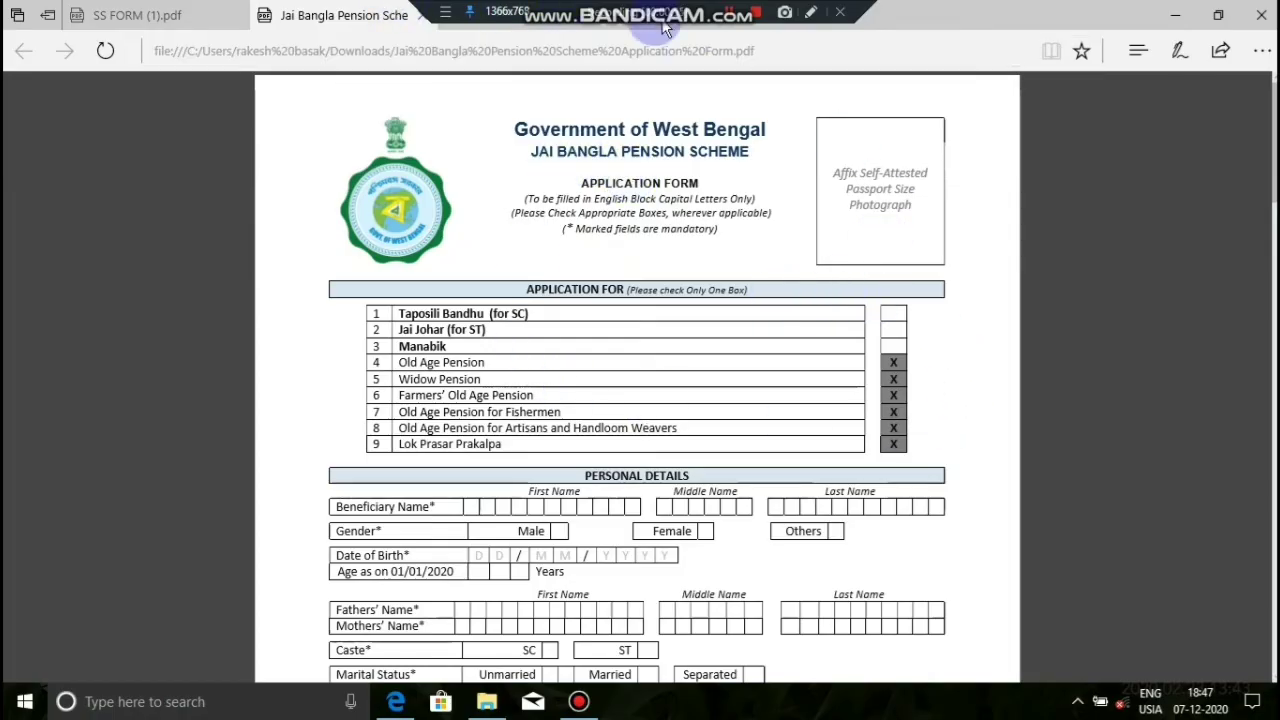
- Using Bandicam's red rectangle tool, outline the passport photograph box and the row 1–2 checkboxes
left_click(811, 16)
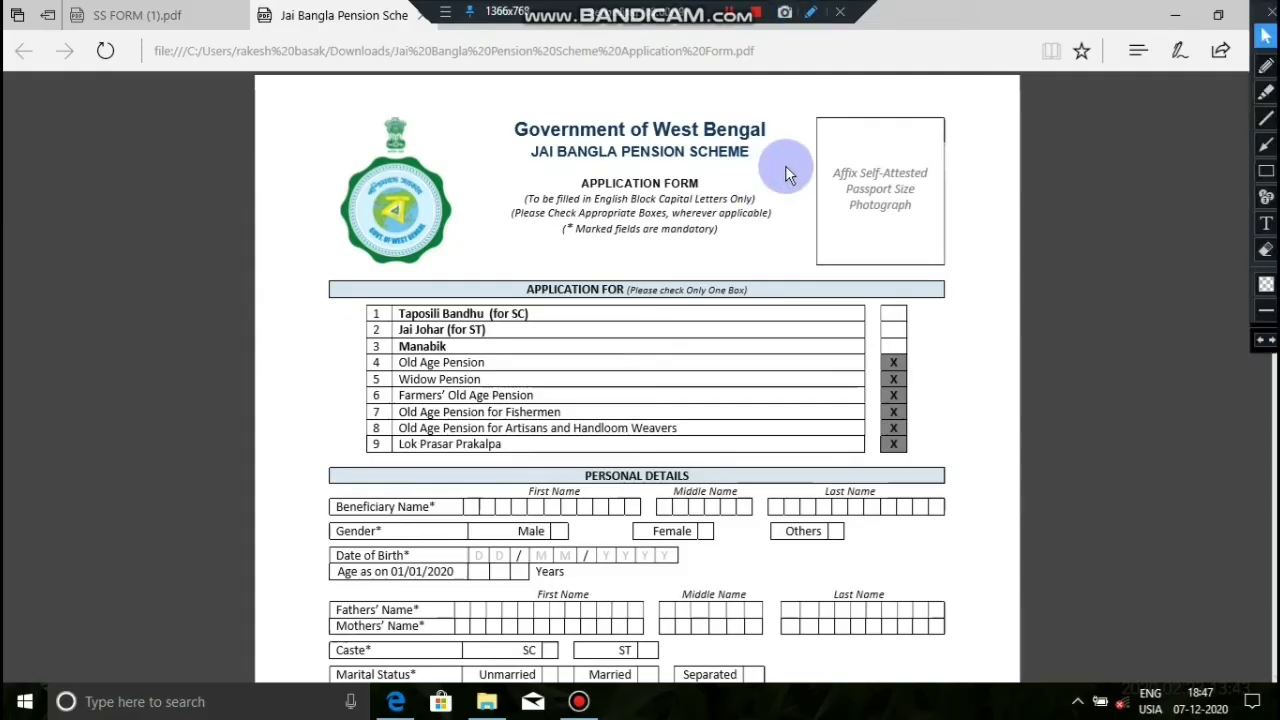
left_click(1267, 173)
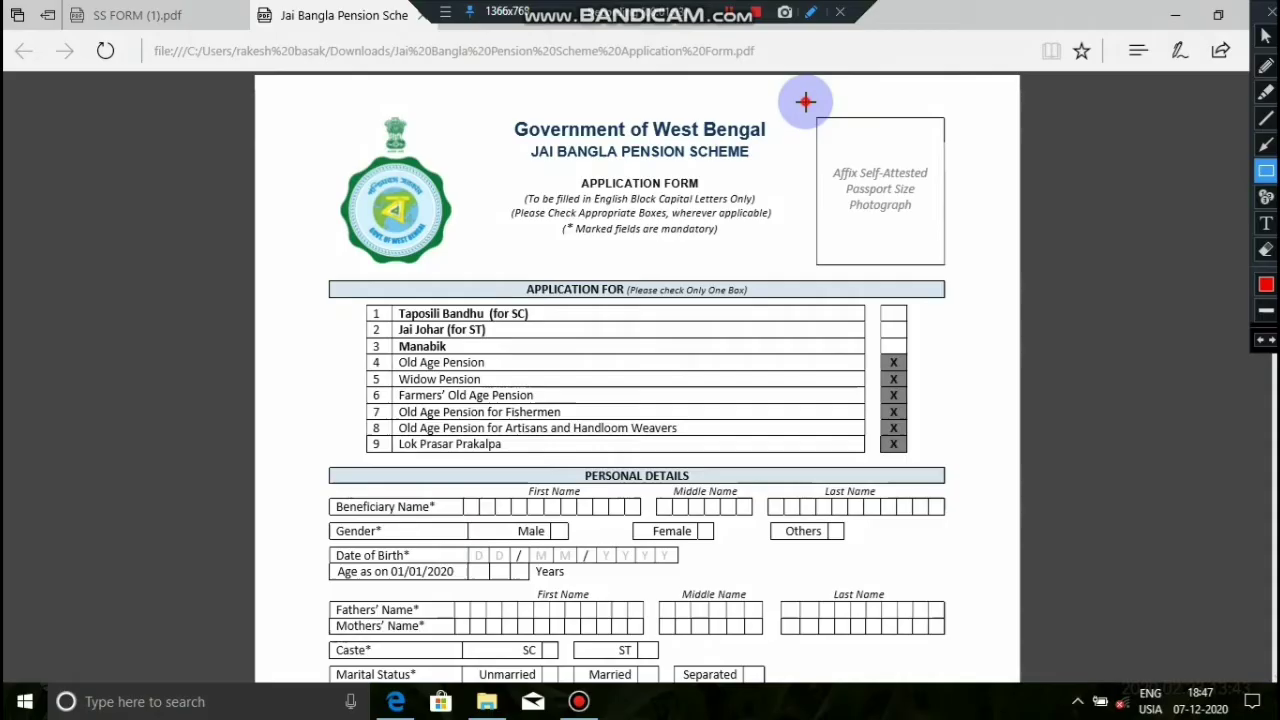
left_click_drag(806, 101, 955, 272)
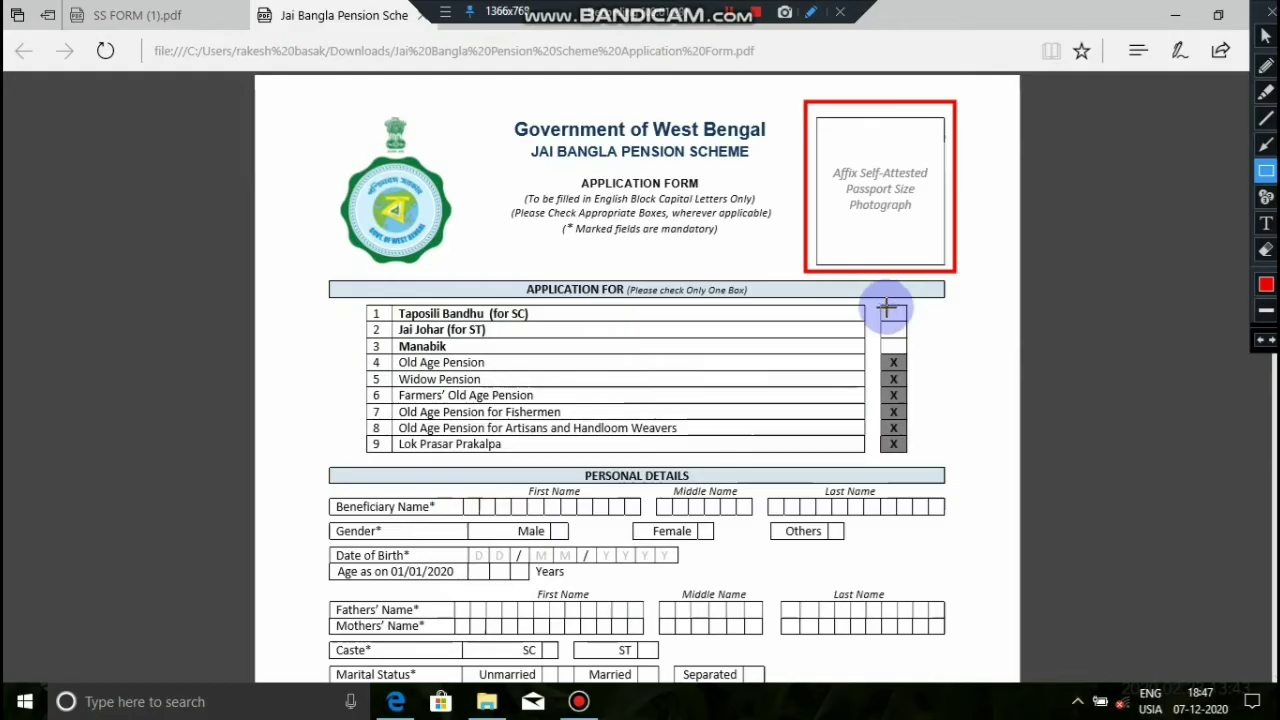
mouse_move(886, 309)
left_mouse_down()
mouse_move(943, 343)
mouse_move(918, 340)
left_mouse_up()
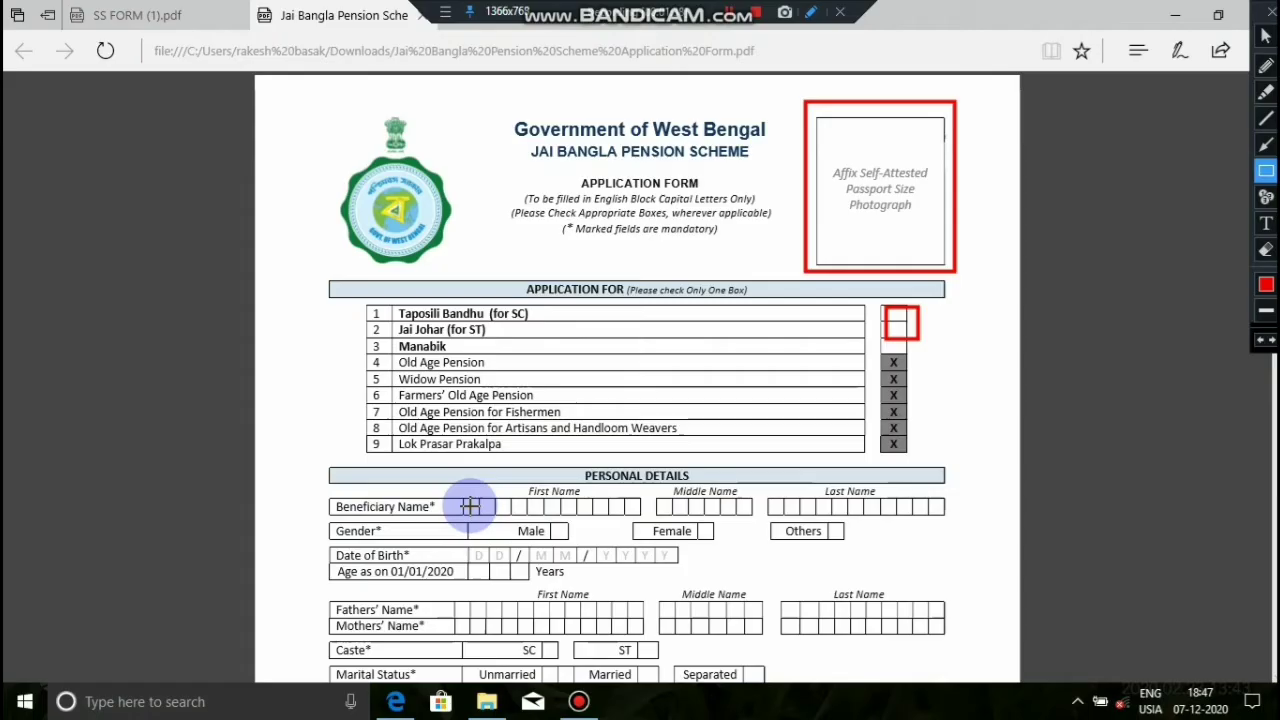
- Mark the first and middle name boxes, Male/Female/Others checkboxes, Date of Birth and Age boxes in red
left_click_drag(470, 506, 527, 510)
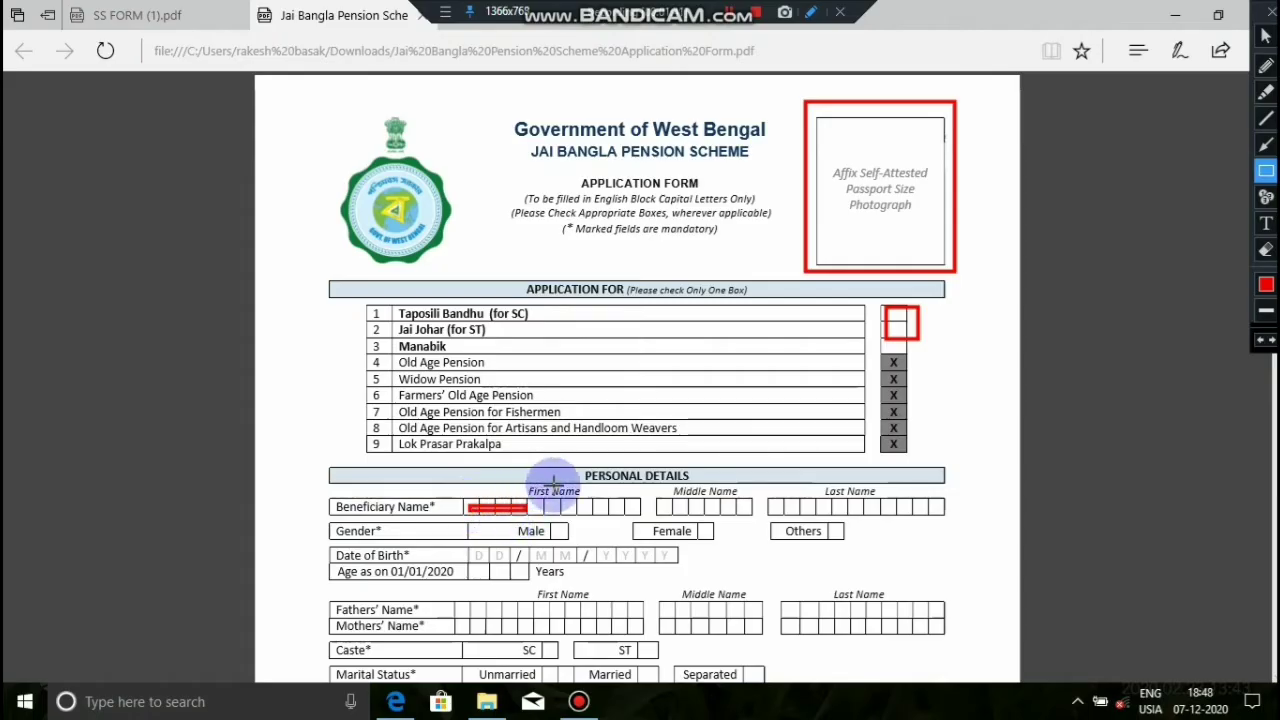
left_click_drag(660, 503, 815, 511)
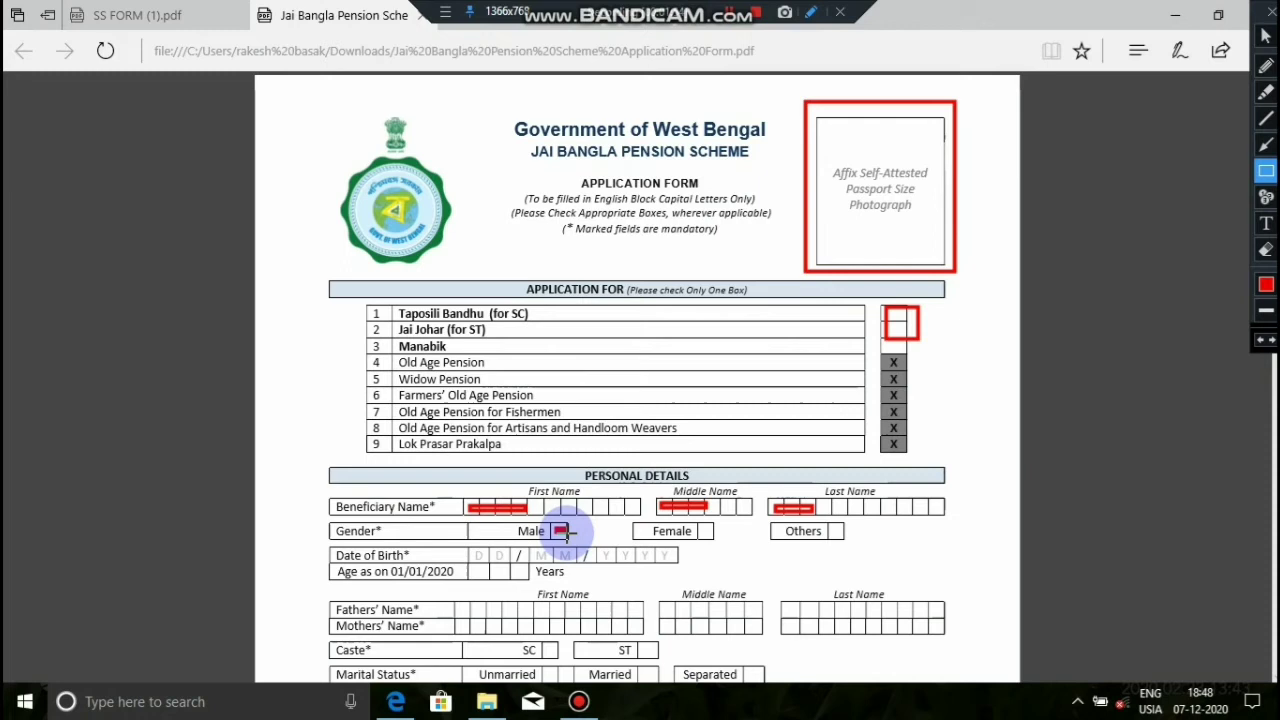
left_click_drag(555, 528, 570, 534)
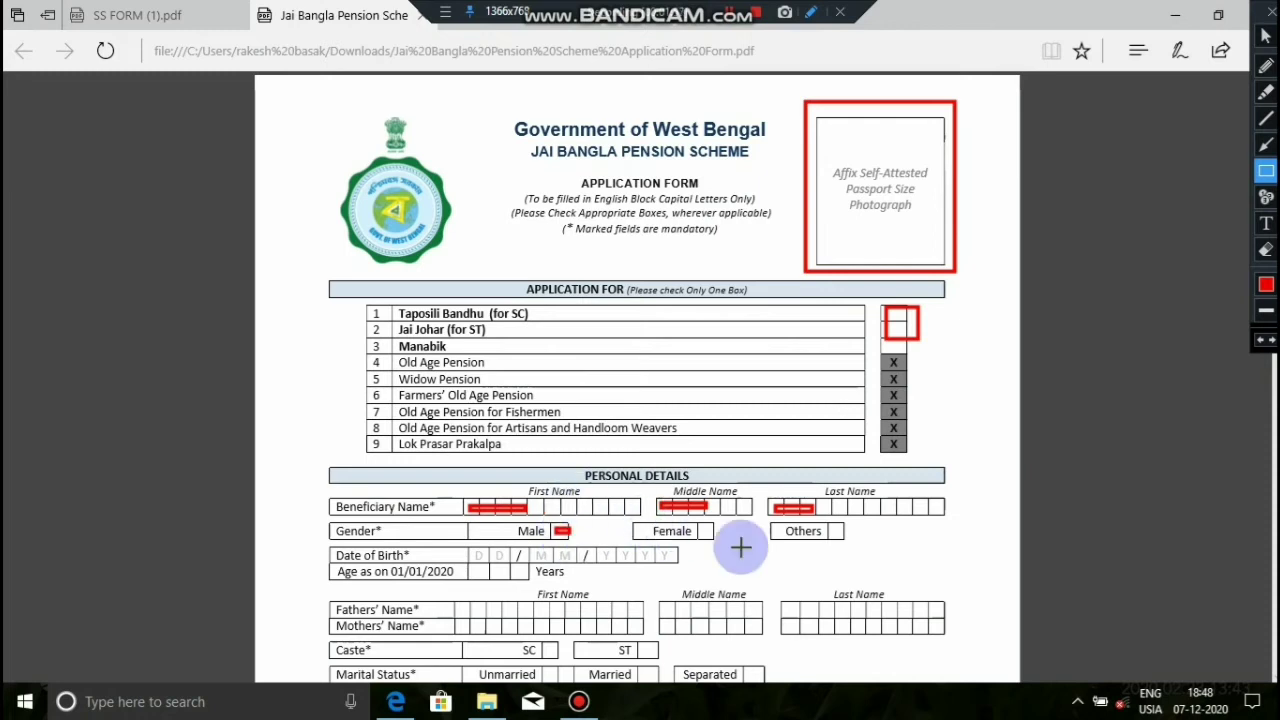
left_click_drag(702, 525, 712, 538)
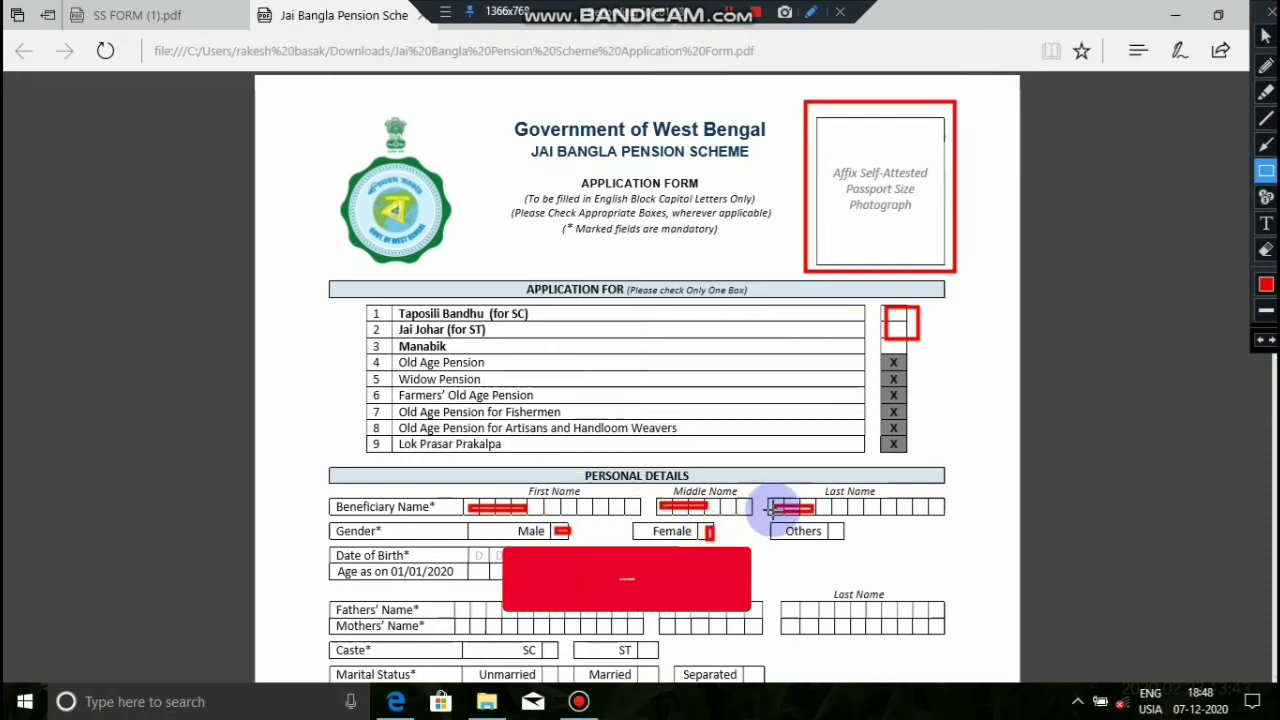
left_click_drag(831, 527, 843, 535)
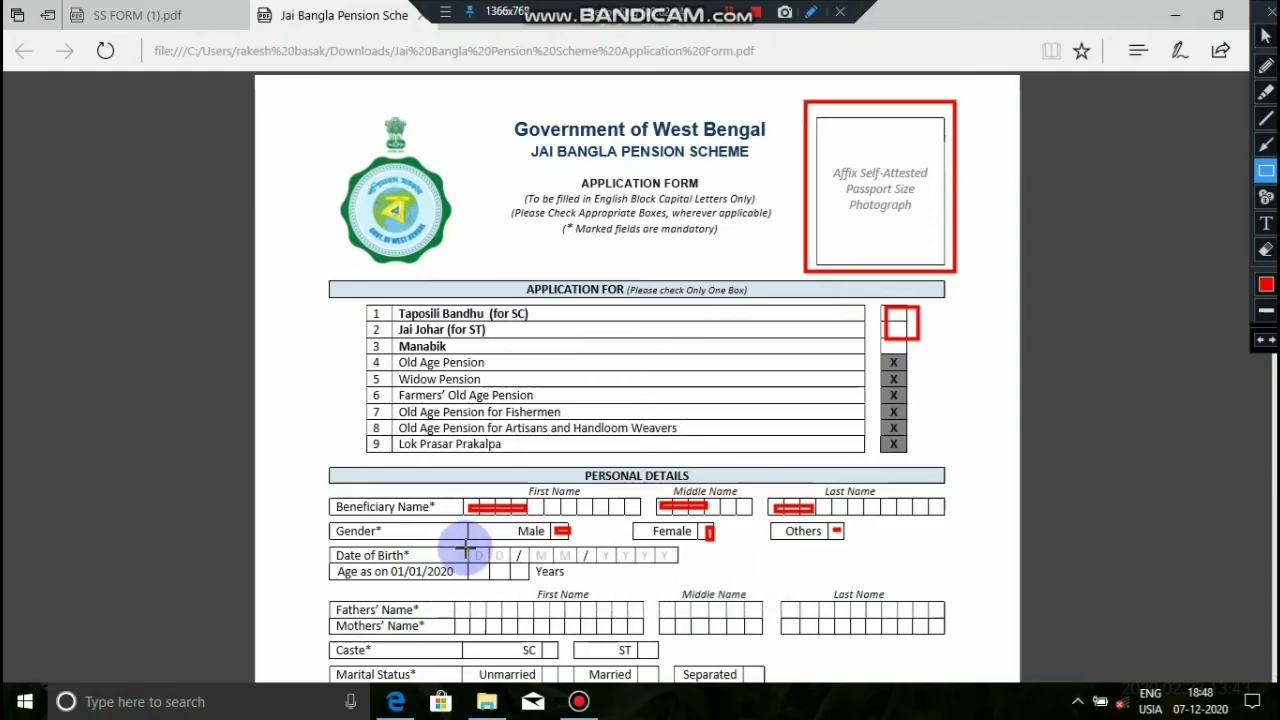
mouse_move(467, 549)
left_mouse_down()
mouse_move(523, 563)
mouse_move(666, 557)
left_mouse_up()
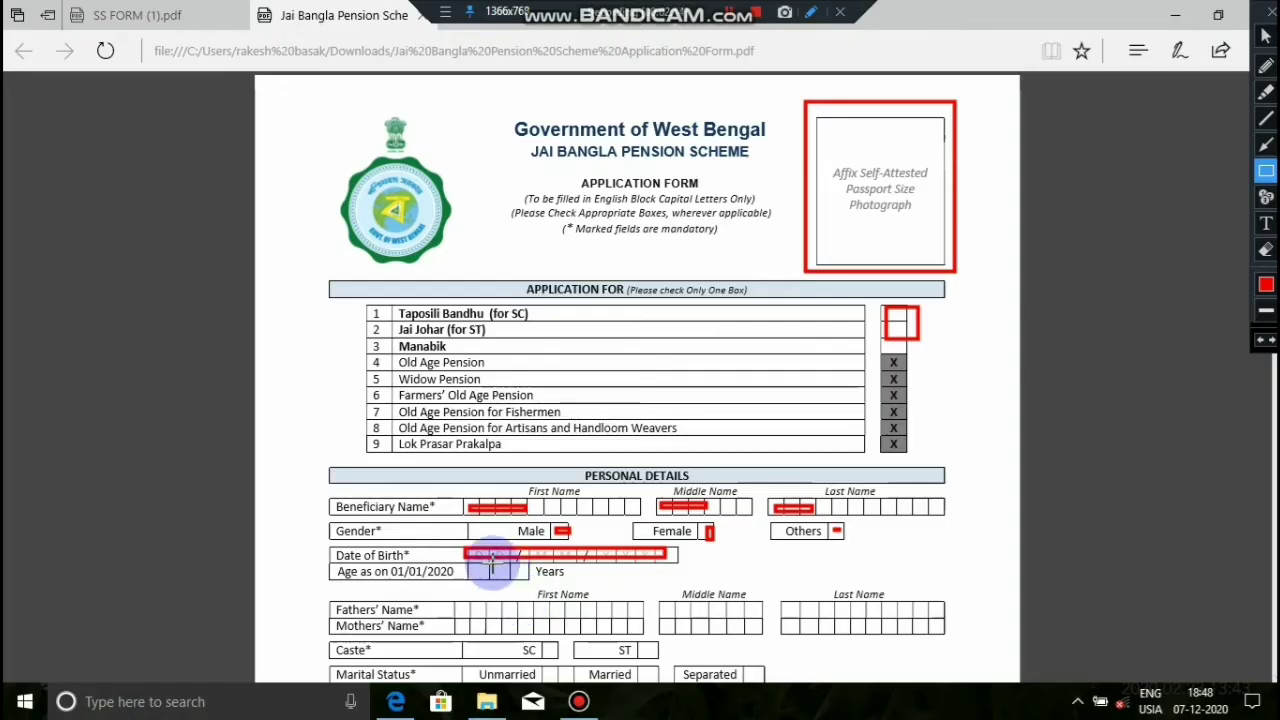
left_click_drag(468, 565, 512, 580)
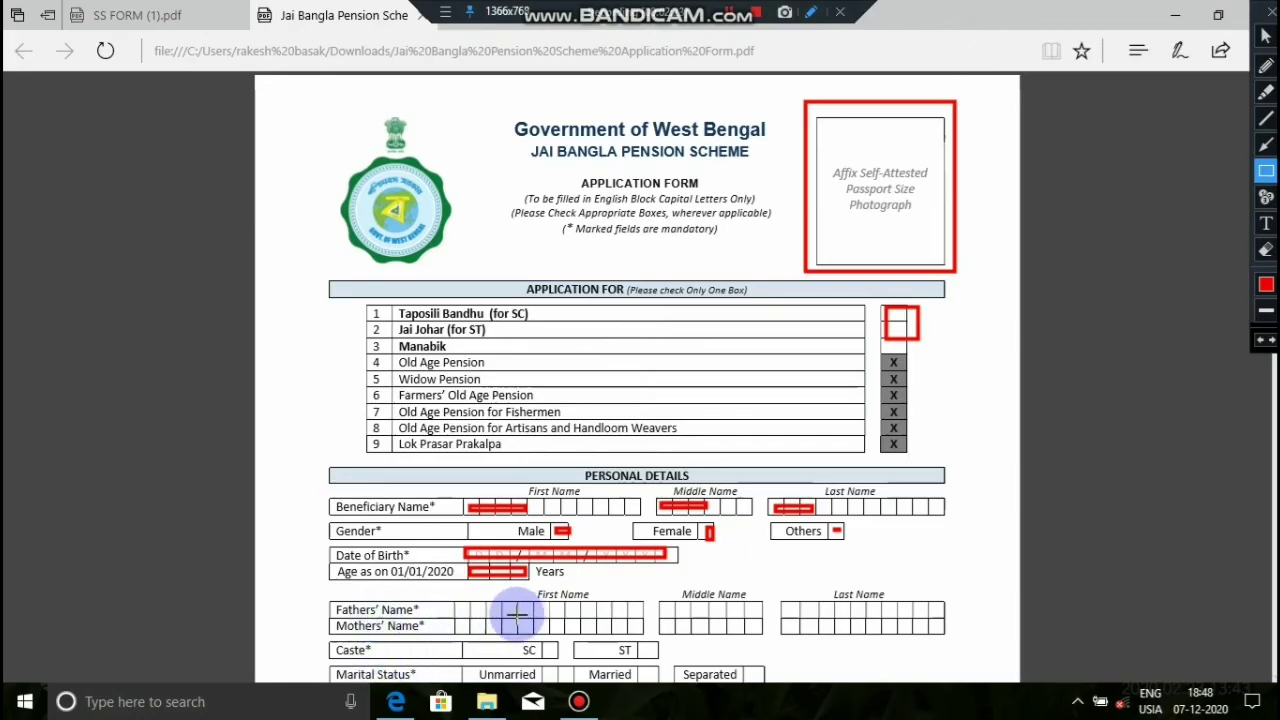
- Mark the father's first and middle names, the mother's first, middle and last names, and the ST checkbox
left_click_drag(463, 609, 634, 616)
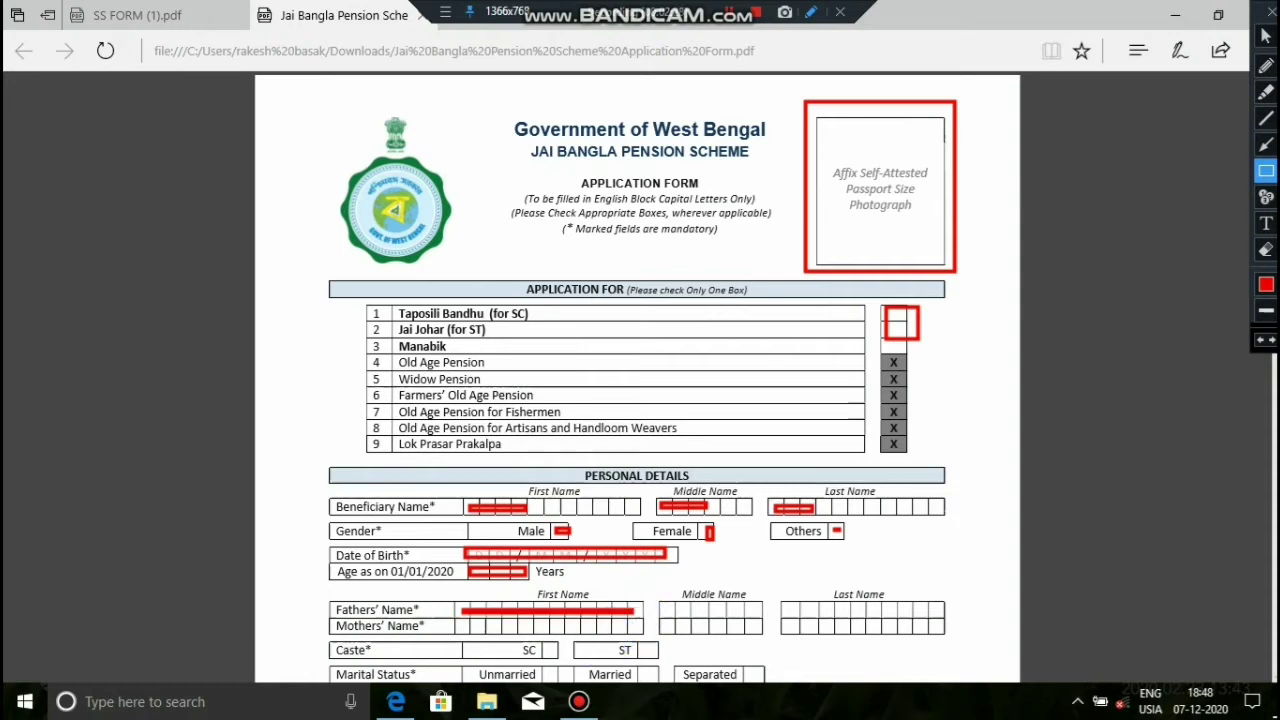
left_click_drag(690, 609, 843, 617)
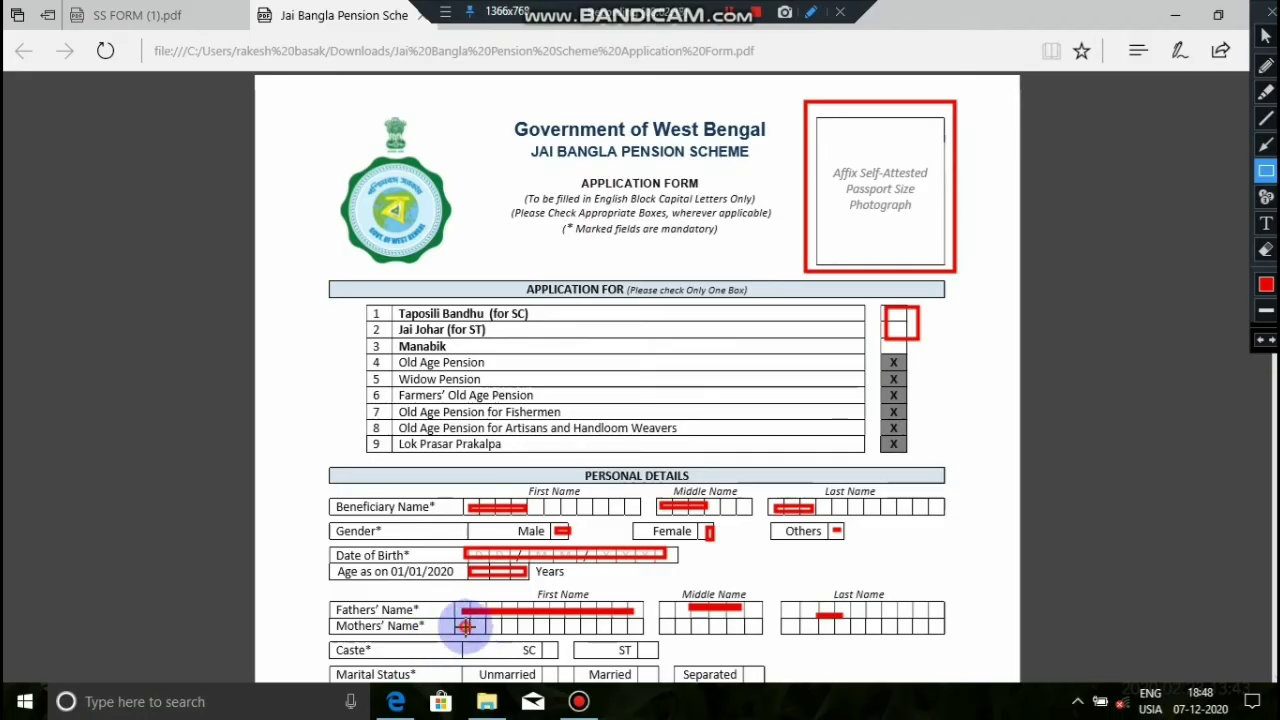
left_click_drag(465, 626, 494, 626)
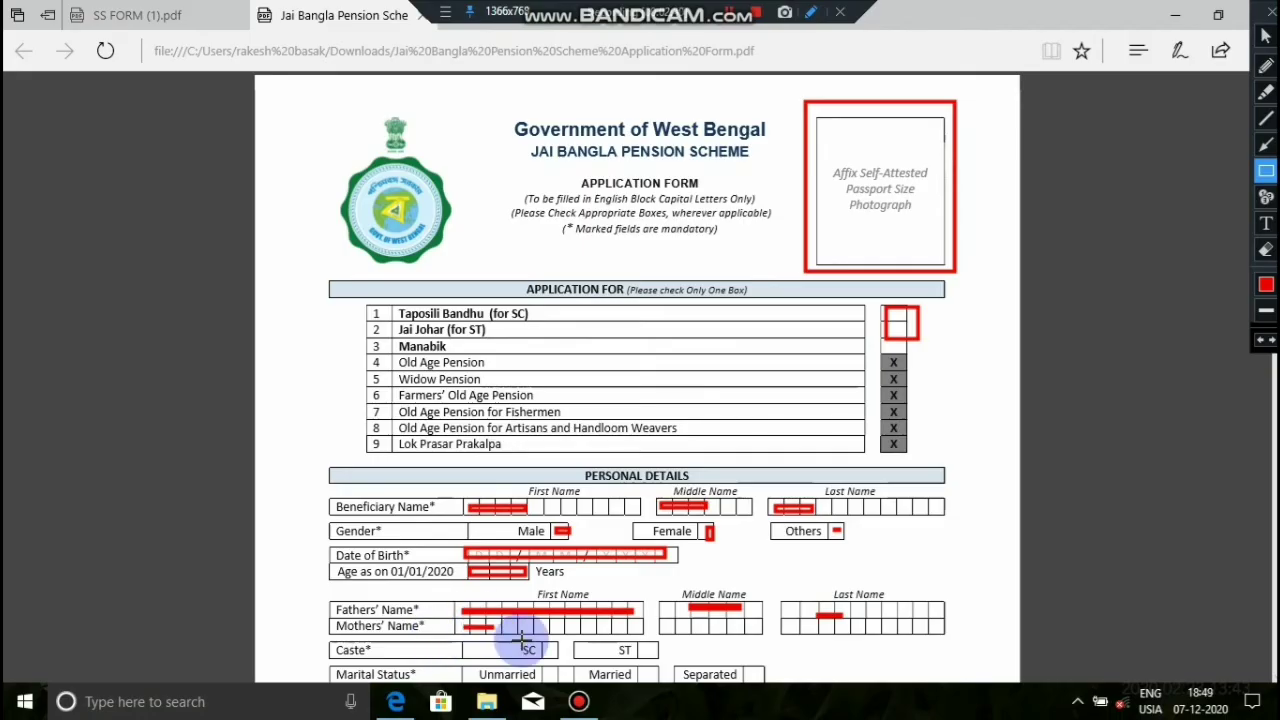
left_click_drag(677, 625, 723, 626)
left_click_drag(828, 626, 893, 625)
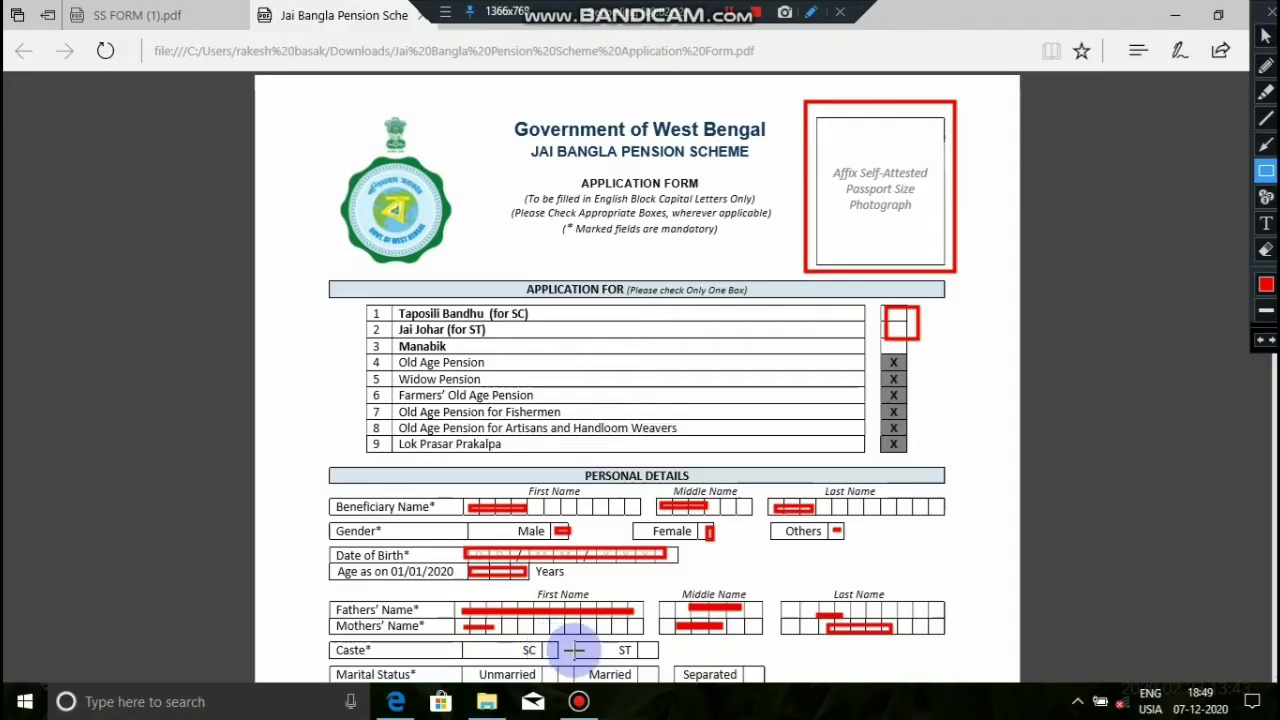
left_click_drag(641, 647, 656, 657)
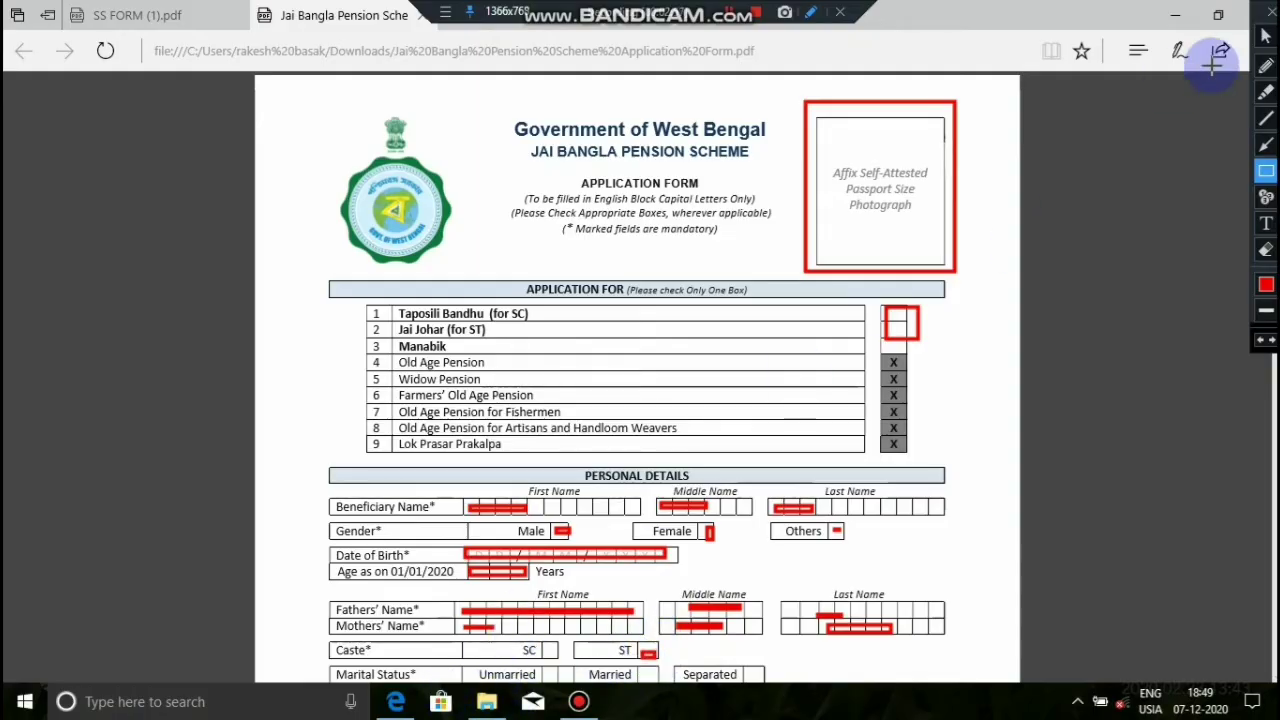
- Scroll down and mark the Married, Separated, Widow and Widower checkboxes in red
scroll(353, 157, "down", 5)
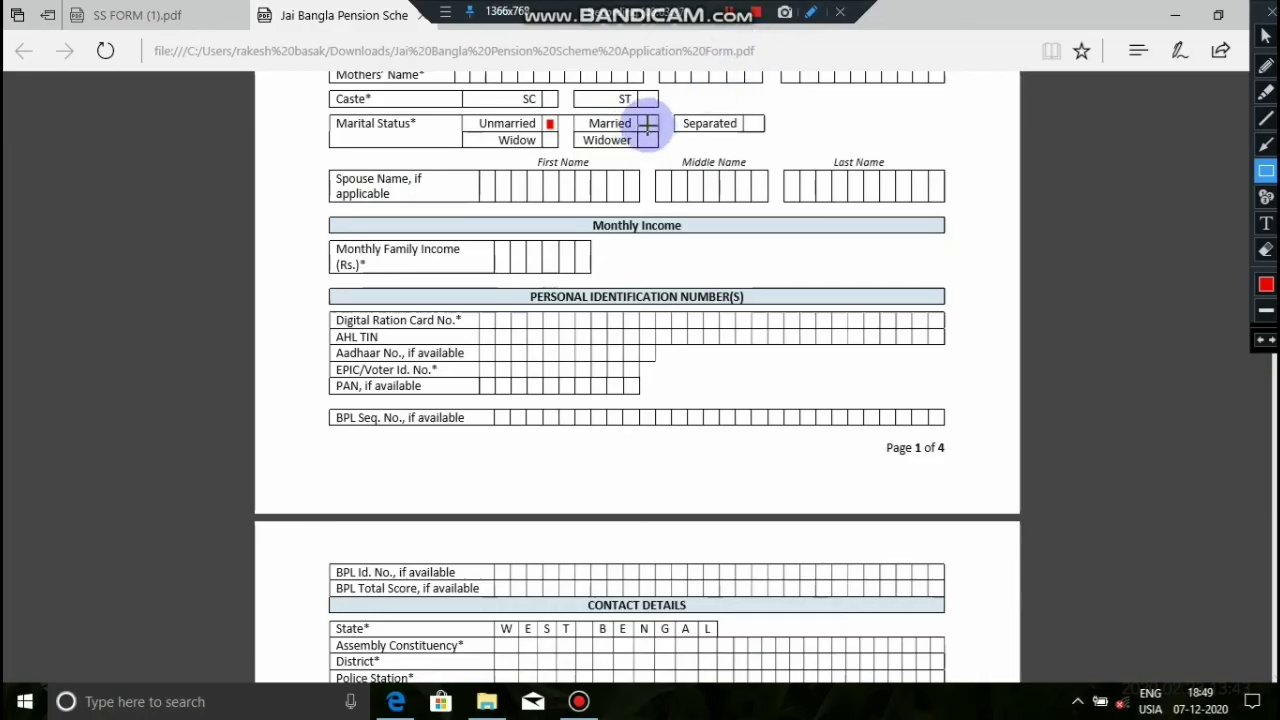
left_click_drag(645, 117, 655, 134)
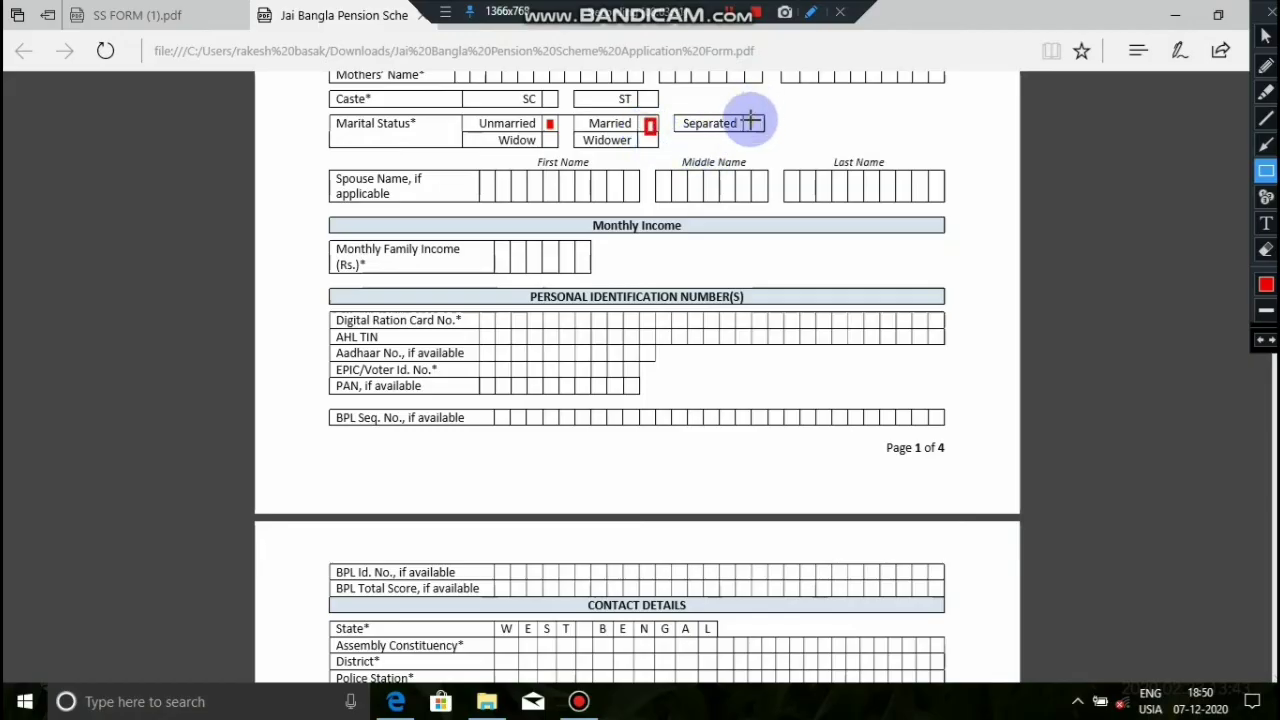
left_click_drag(748, 119, 772, 127)
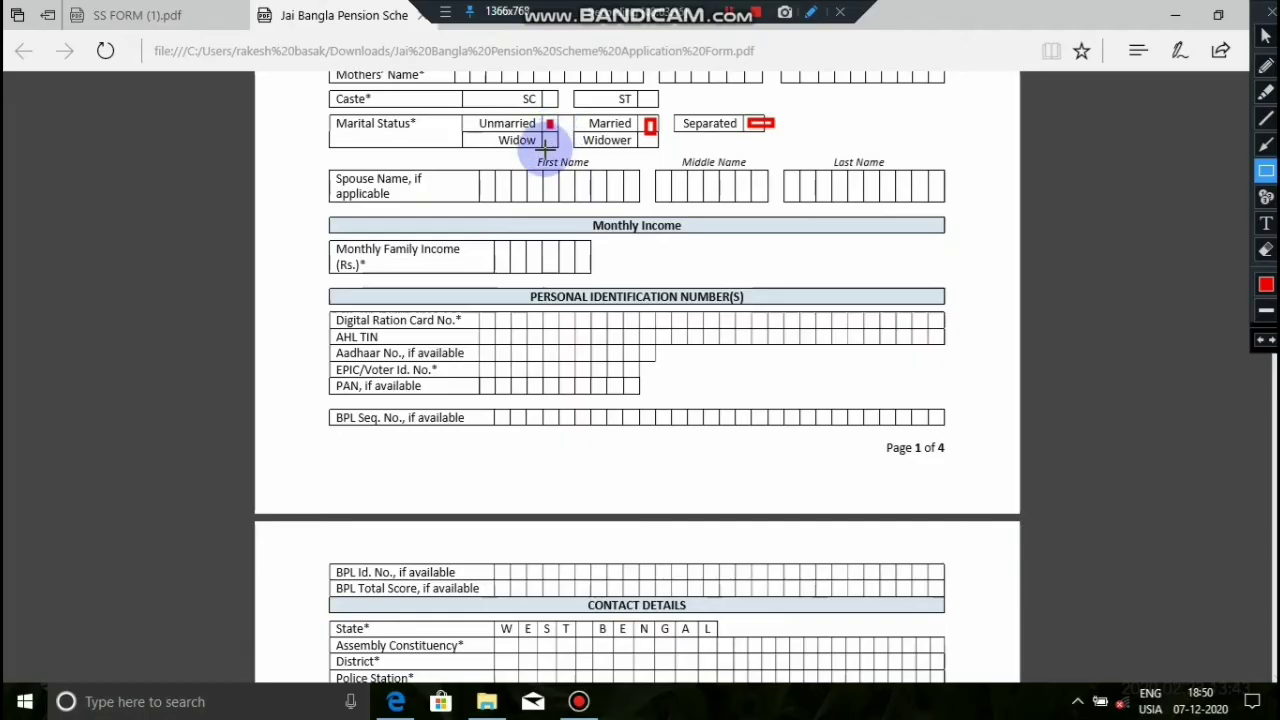
left_click_drag(551, 140, 562, 152)
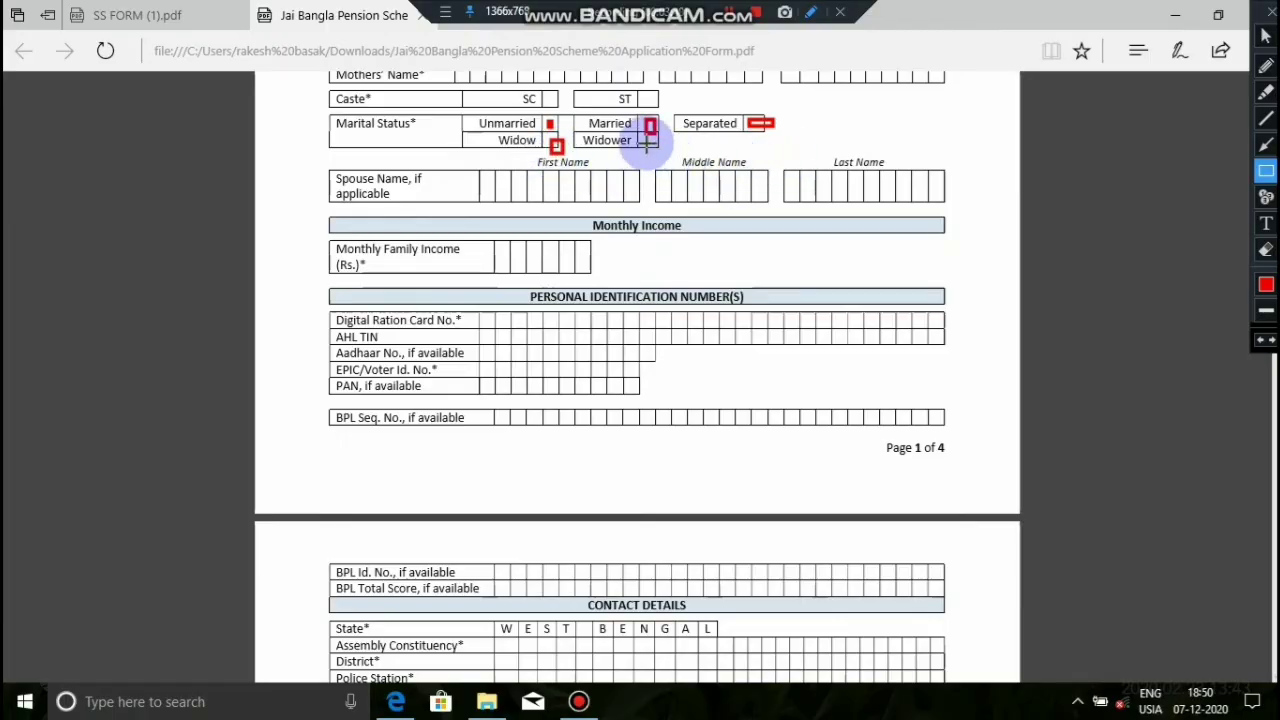
left_click_drag(644, 137, 660, 150)
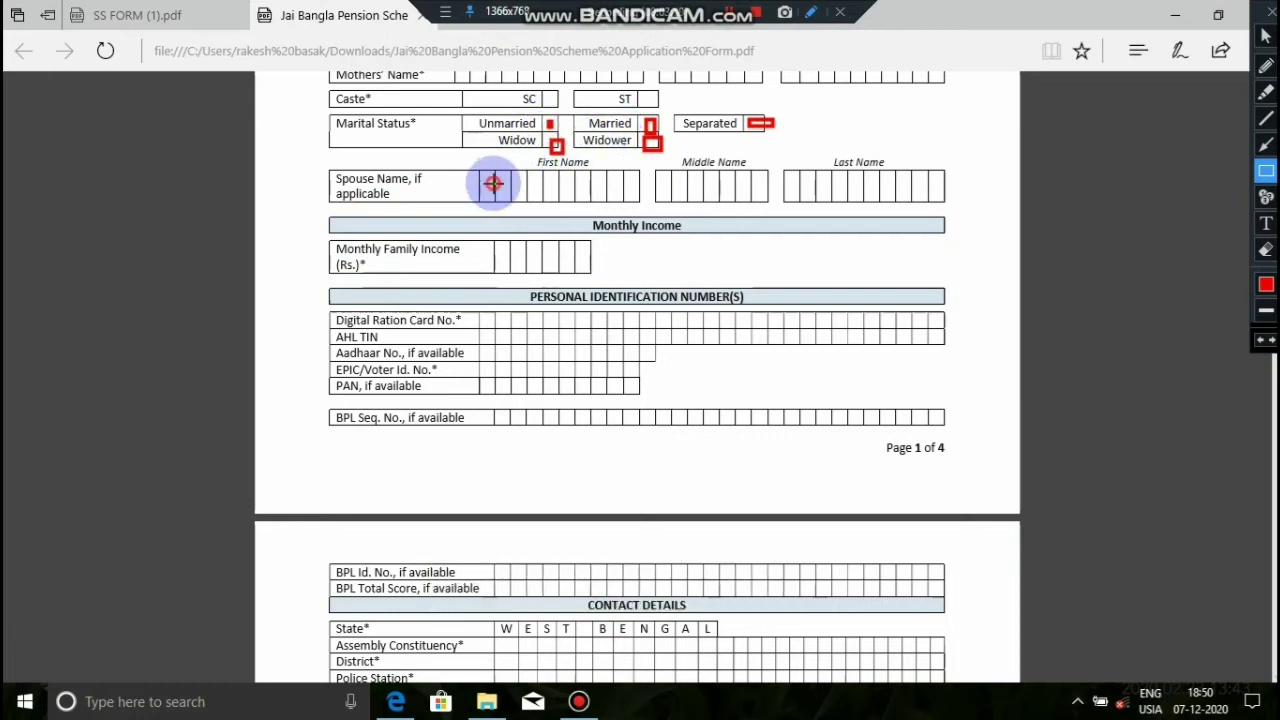
- Mark the spouse's first, middle and last name boxes in red
left_click_drag(491, 184, 590, 173)
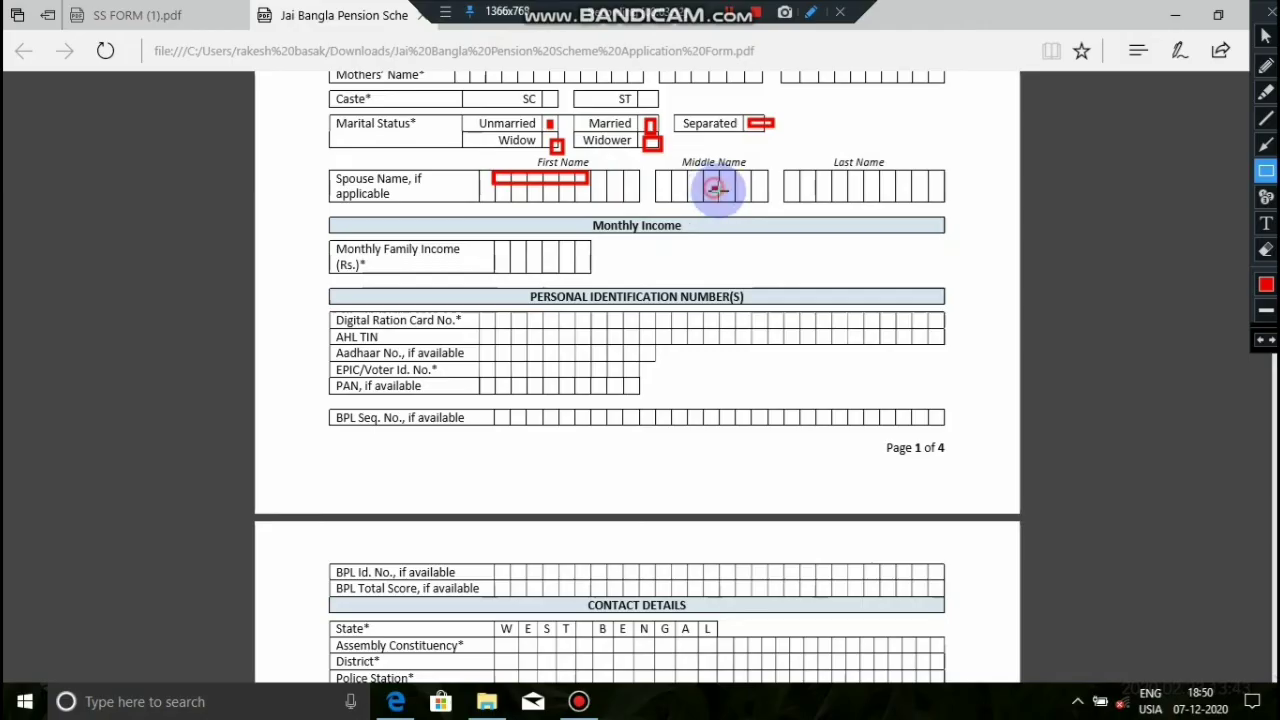
left_click_drag(712, 182, 738, 190)
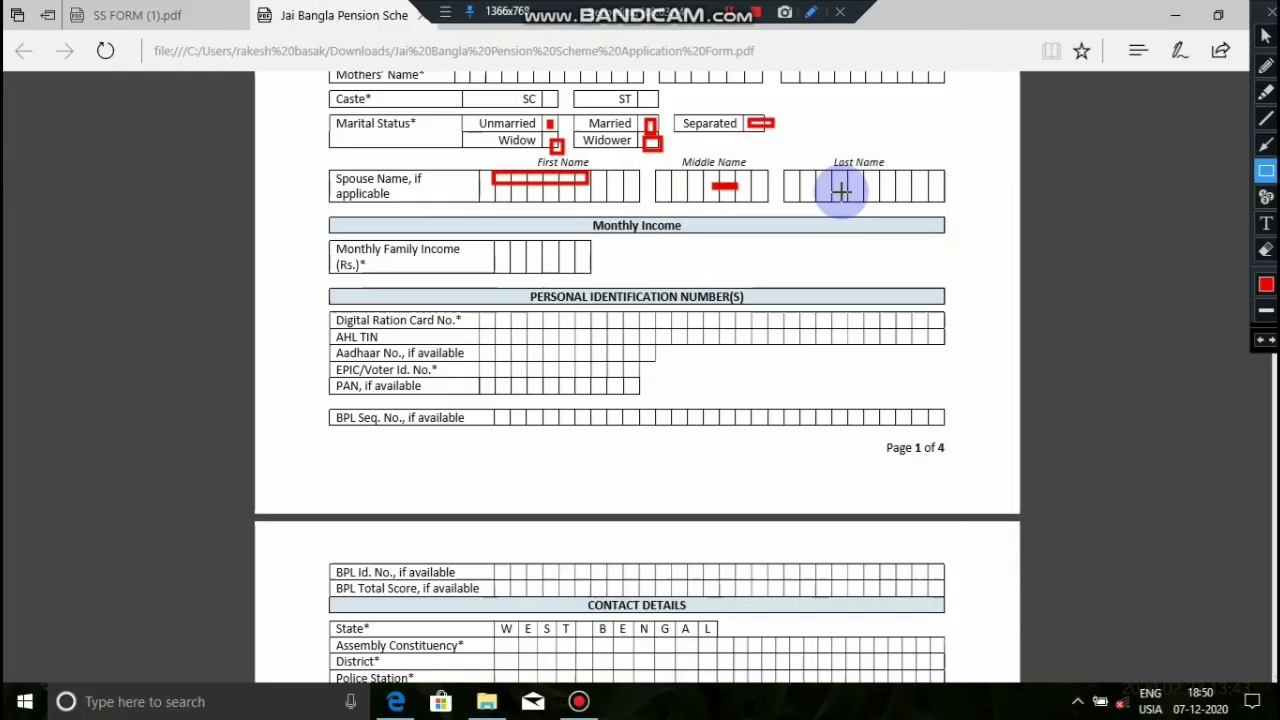
left_click_drag(841, 188, 855, 192)
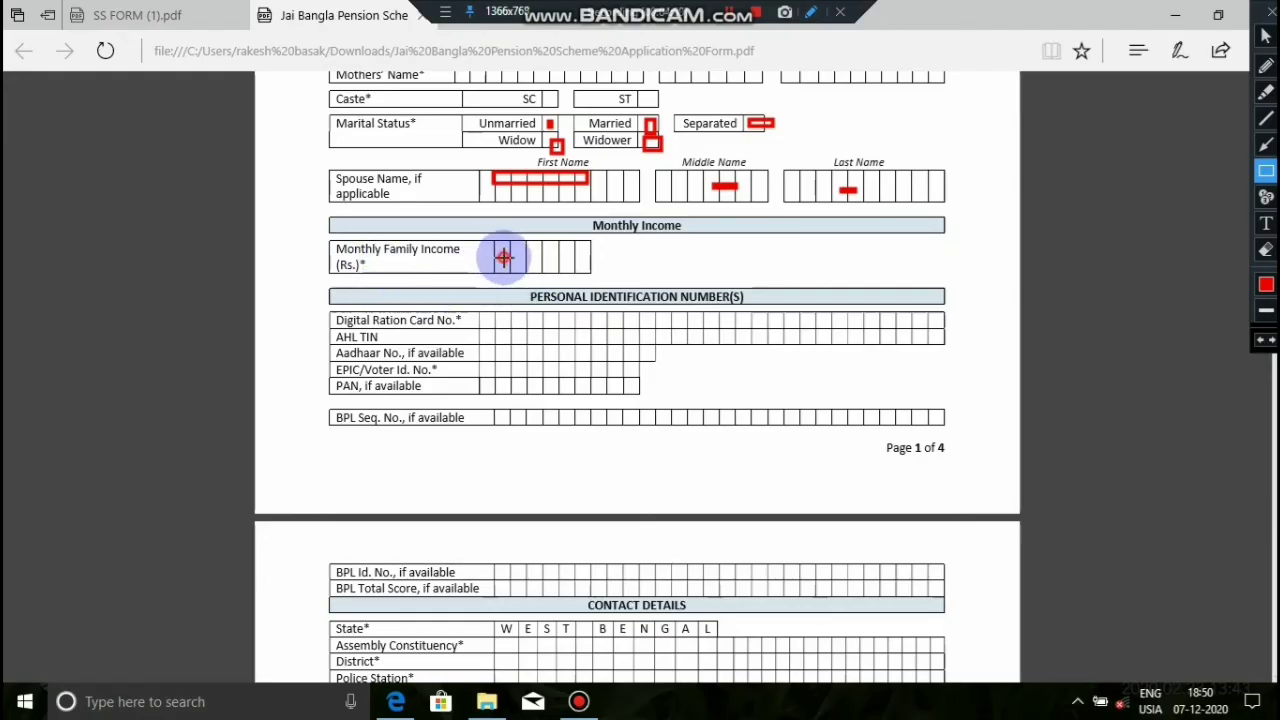
- Mark the Monthly Family Income boxes and the Digital Ration Card No. row in red
left_click_drag(503, 257, 576, 253)
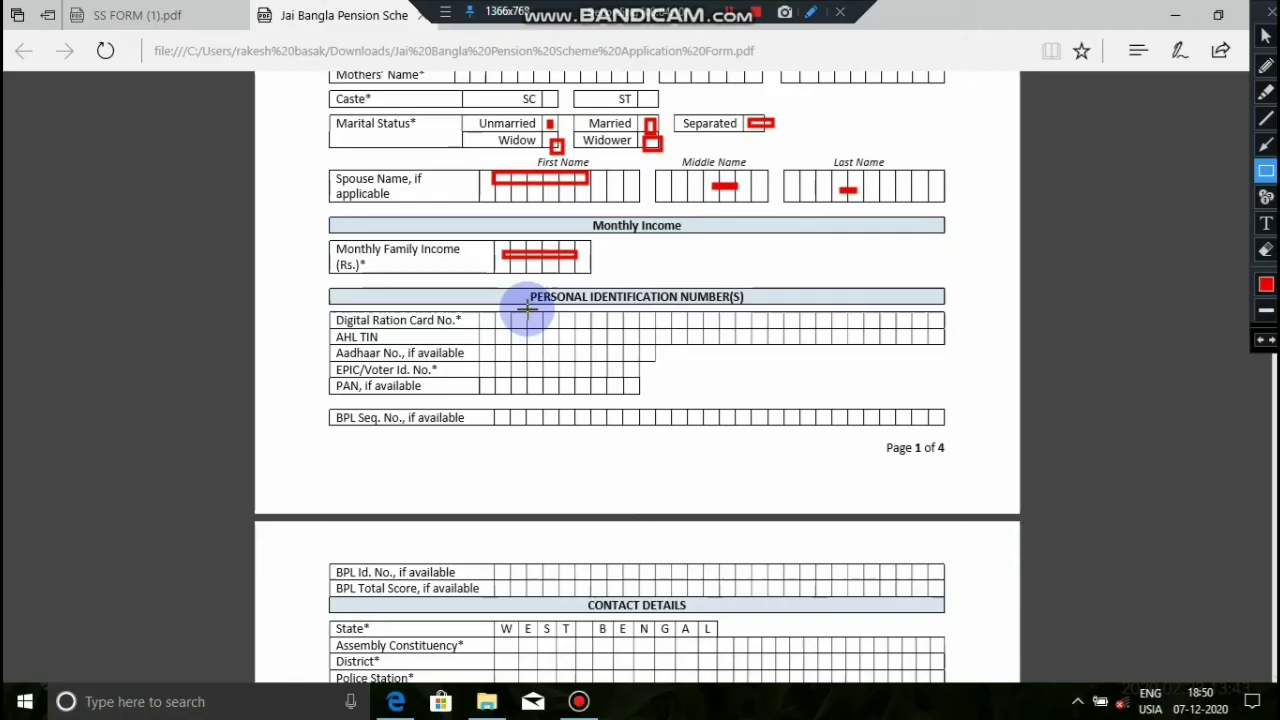
left_click_drag(490, 319, 702, 318)
key("ctrl+z")
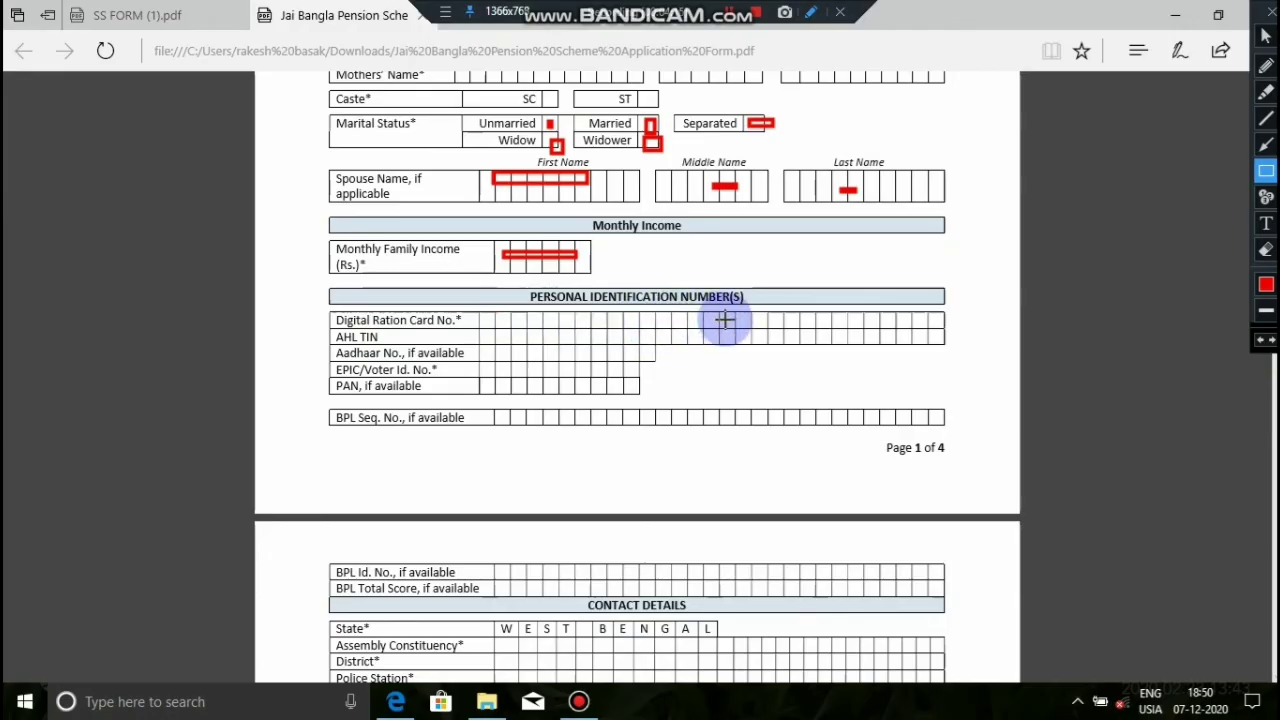
key("ctrl+y")
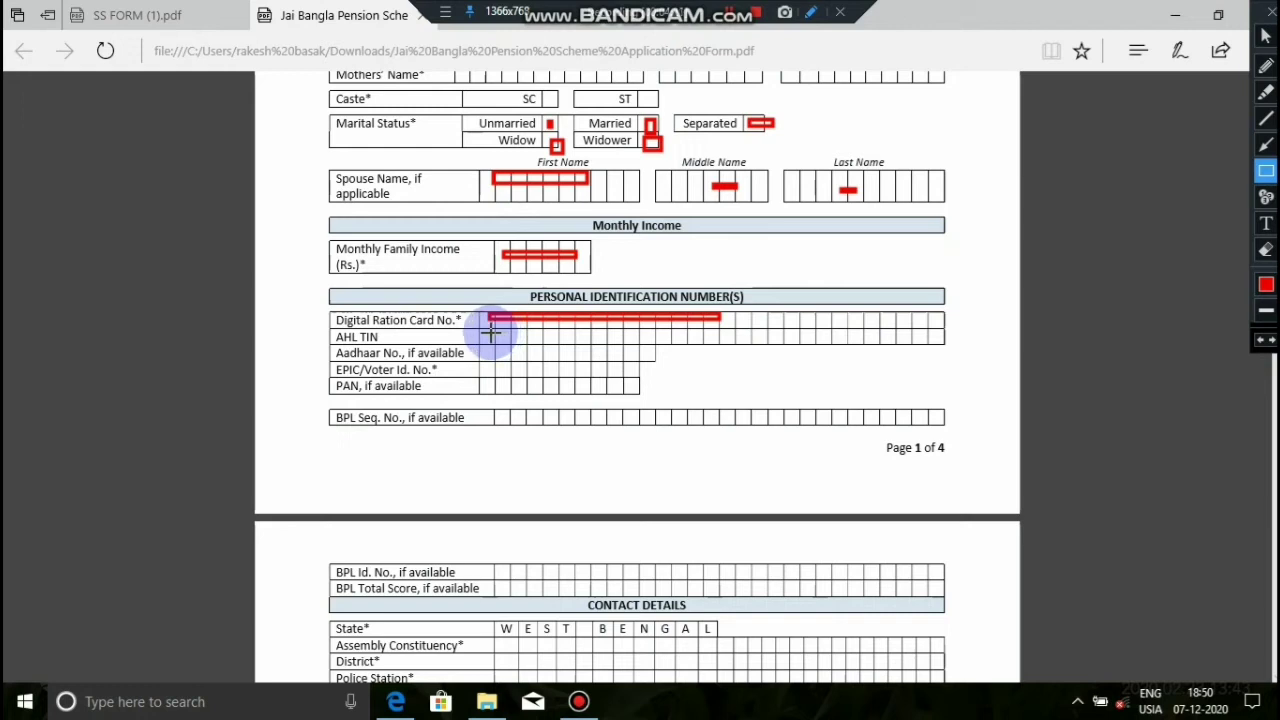
- Mark the AHL TIN, Aadhaar No., EPIC/Voter Id., PAN and BPL Id. No. rows in red
left_click_drag(490, 335, 543, 338)
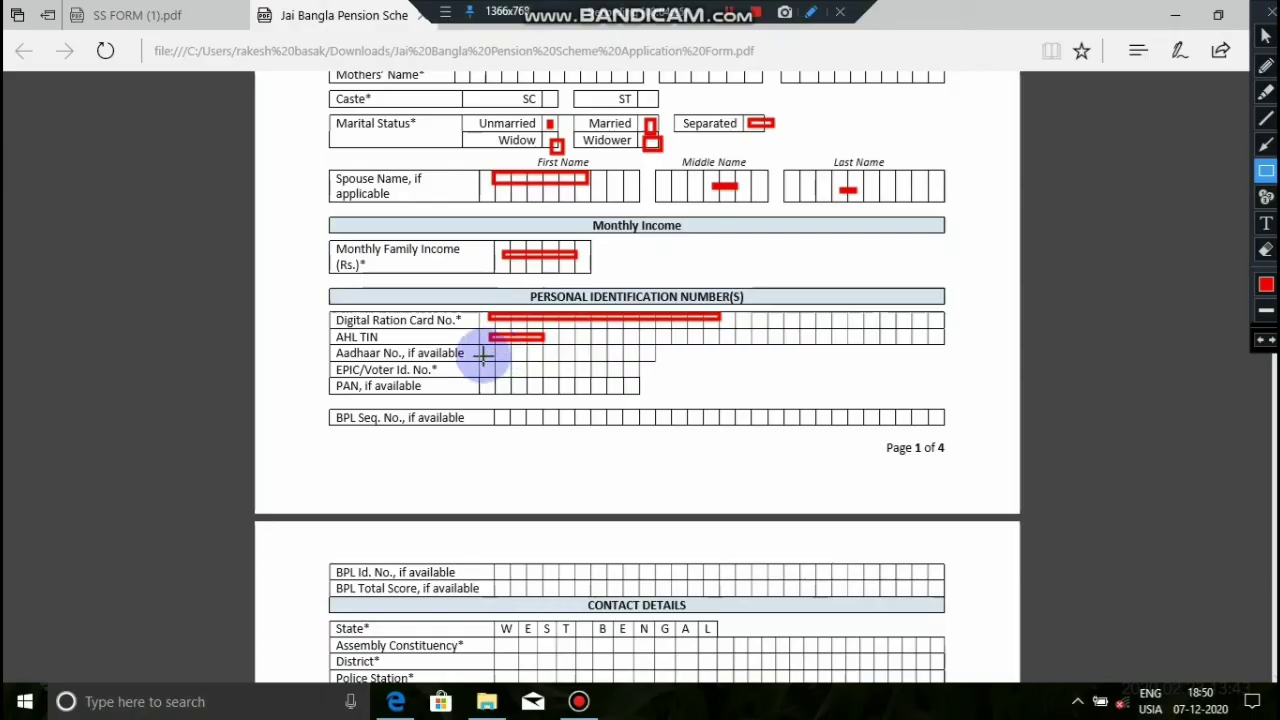
left_click_drag(487, 350, 599, 351)
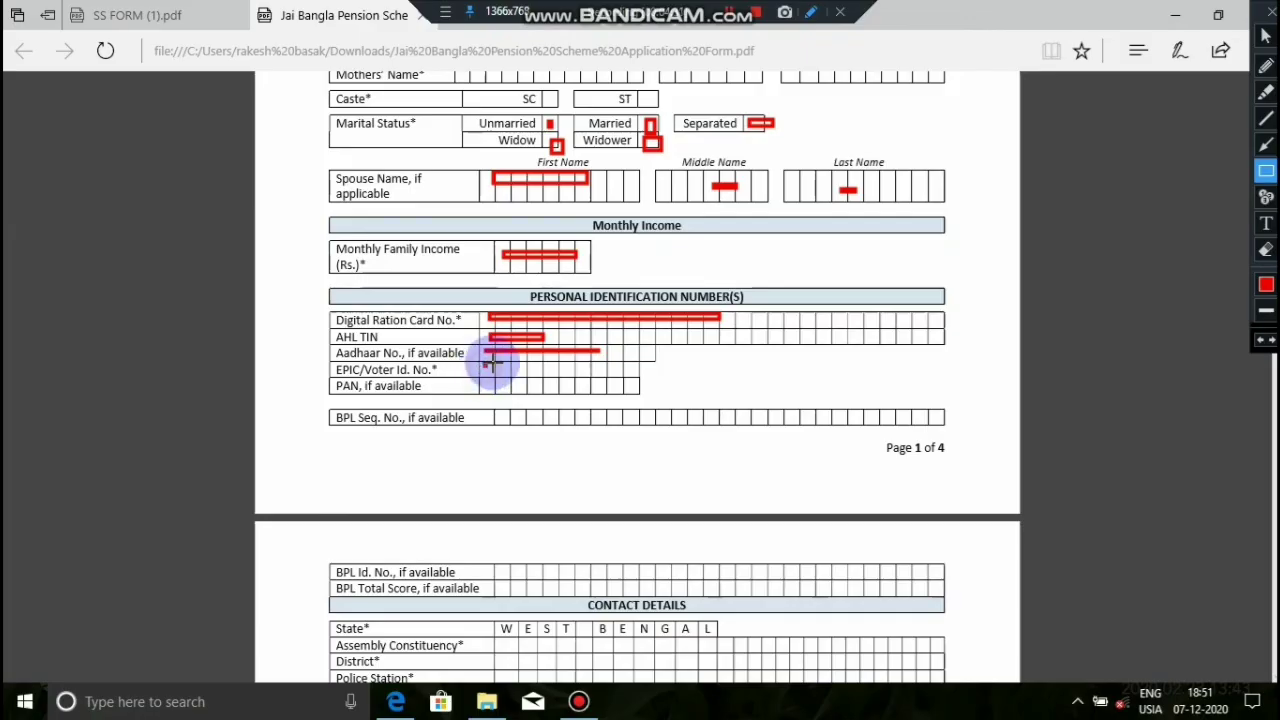
left_click_drag(492, 366, 594, 368)
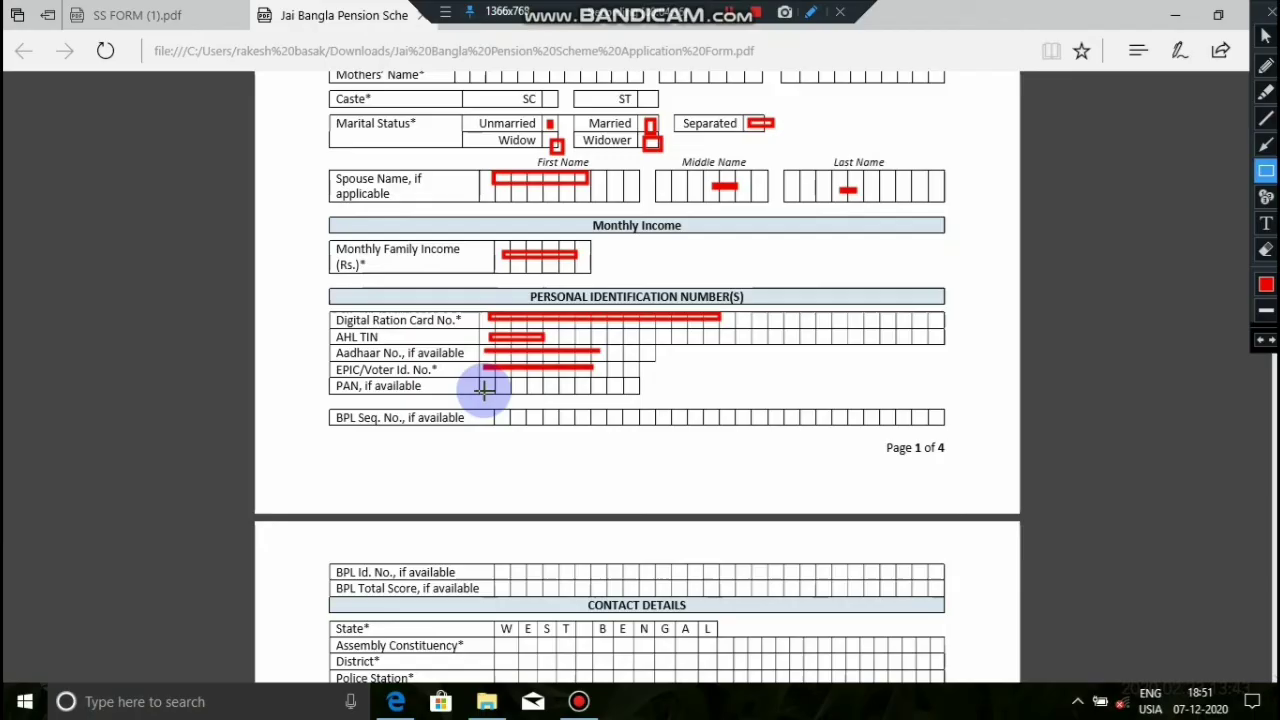
left_click_drag(484, 389, 565, 383)
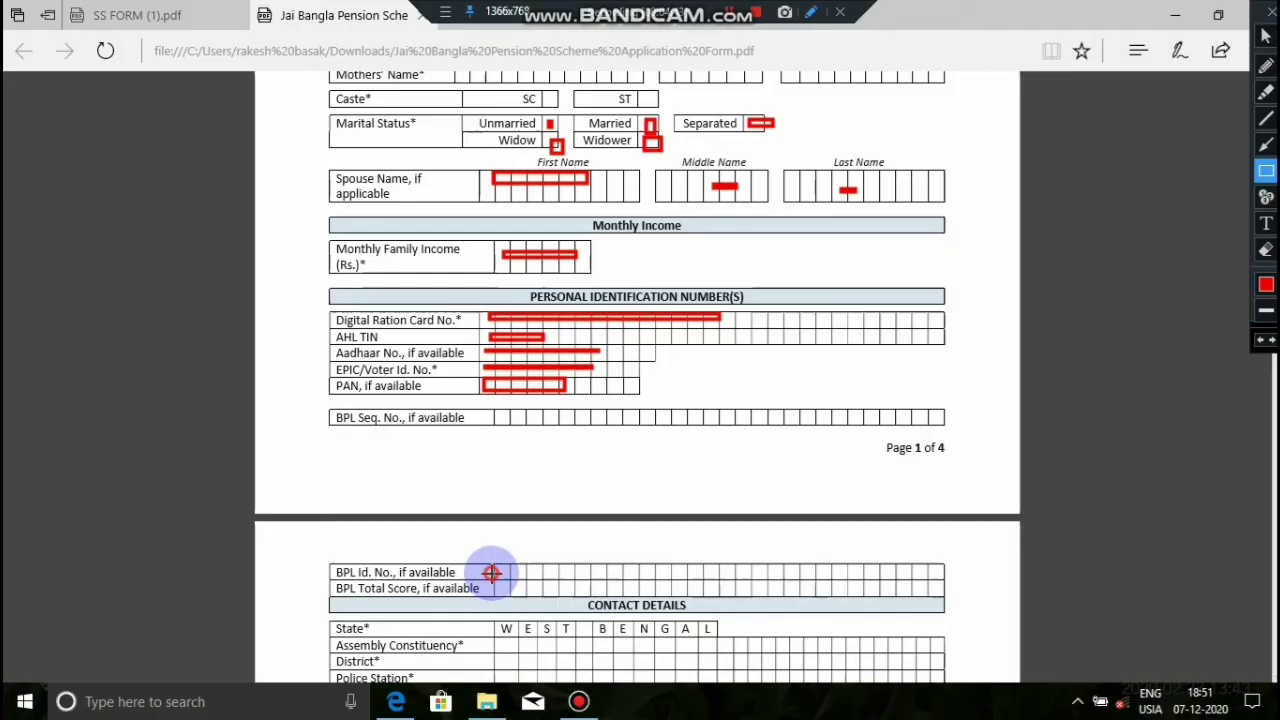
left_click_drag(491, 572, 645, 572)
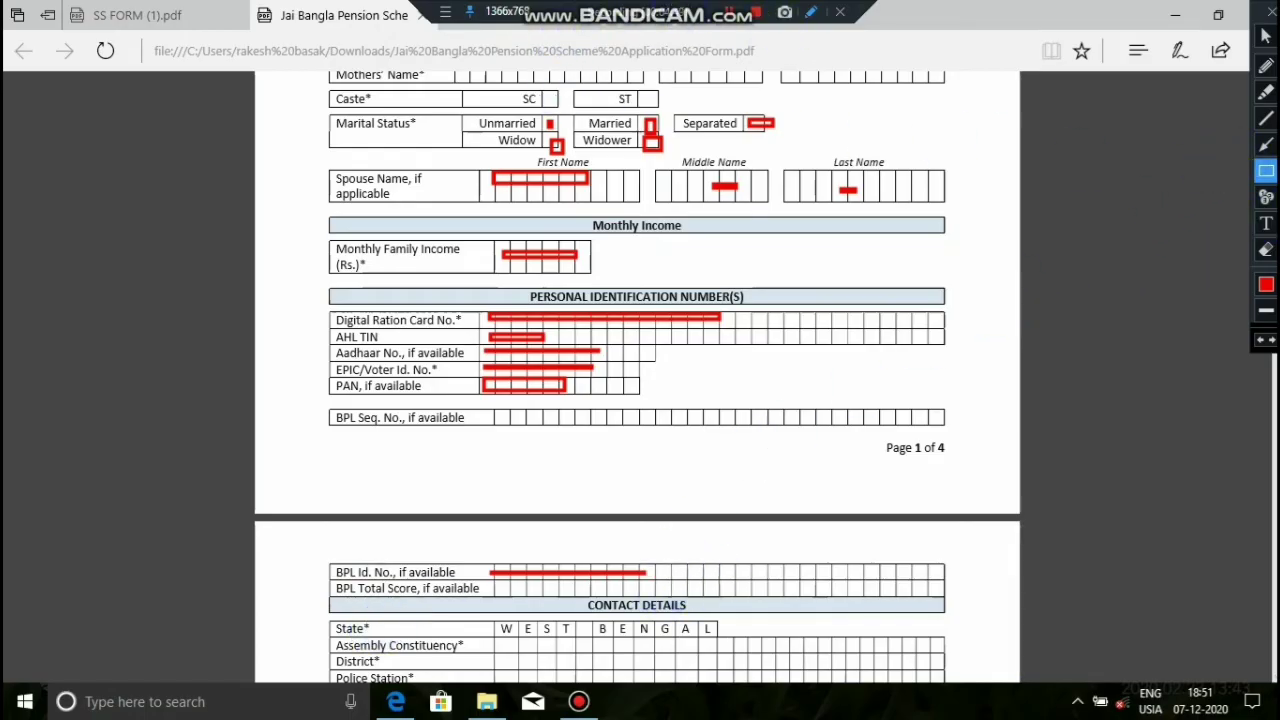
- Box the Assembly Constituency, District, Police Station, Block/Municipality/Corp. and GP/Ward No. rows in red
scroll(491, 194, "down", 5)
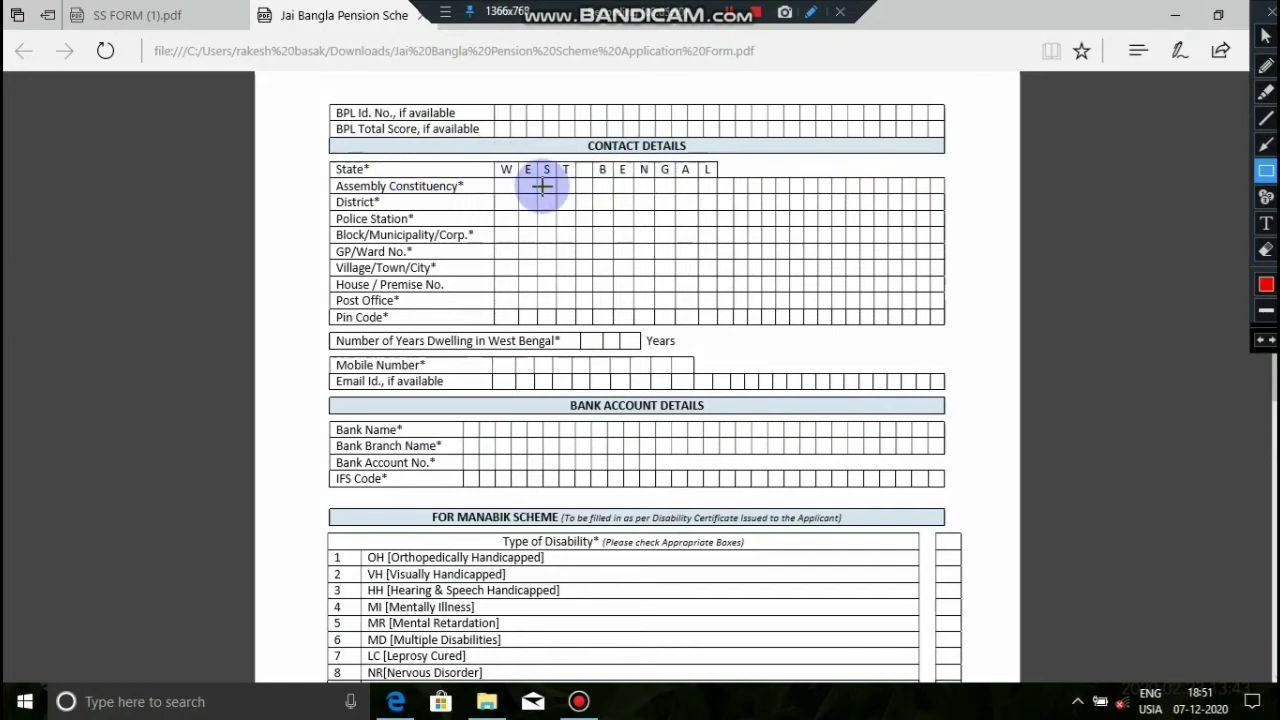
left_click_drag(498, 183, 637, 186)
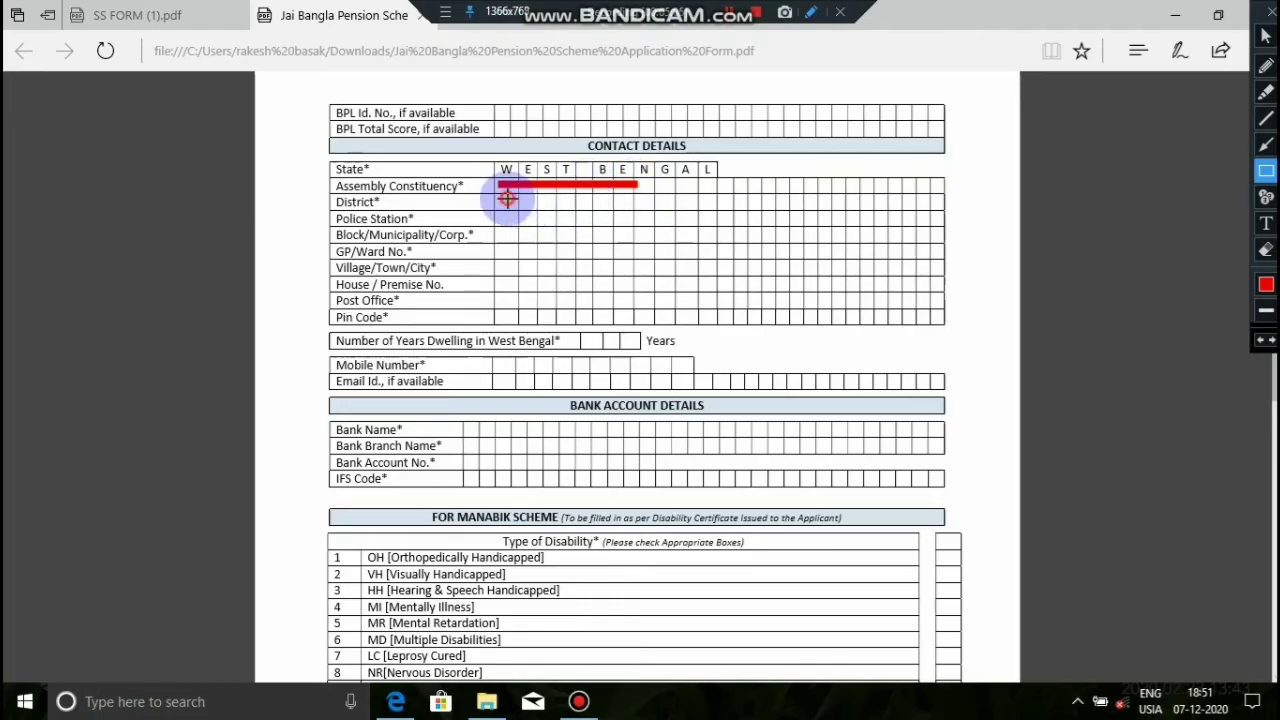
left_click_drag(507, 199, 639, 203)
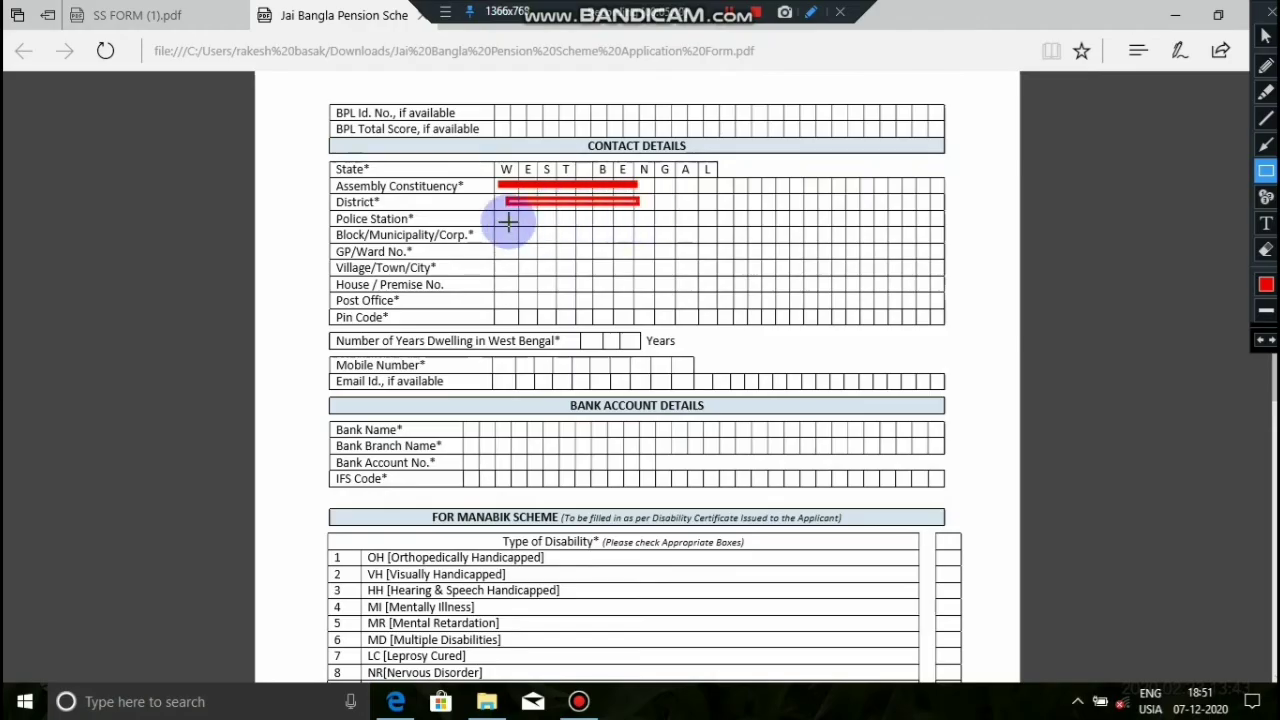
left_click_drag(509, 222, 642, 217)
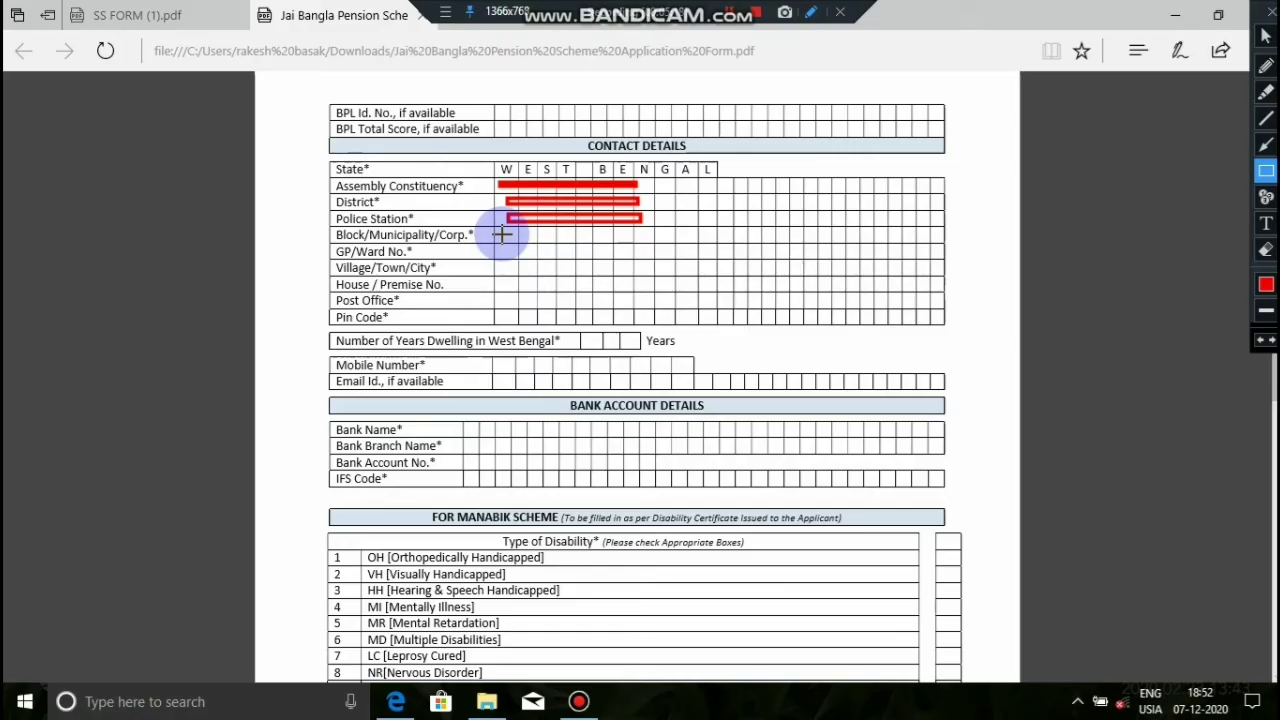
left_click_drag(501, 234, 561, 233)
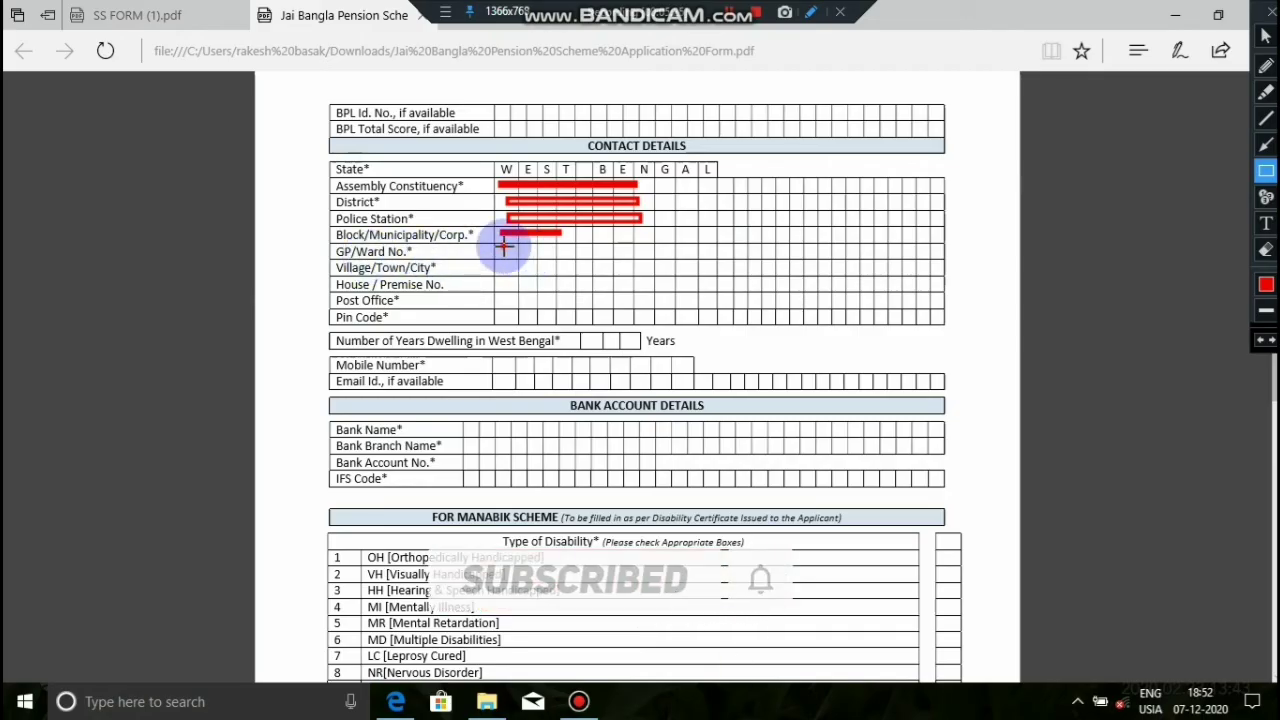
left_click_drag(501, 246, 577, 253)
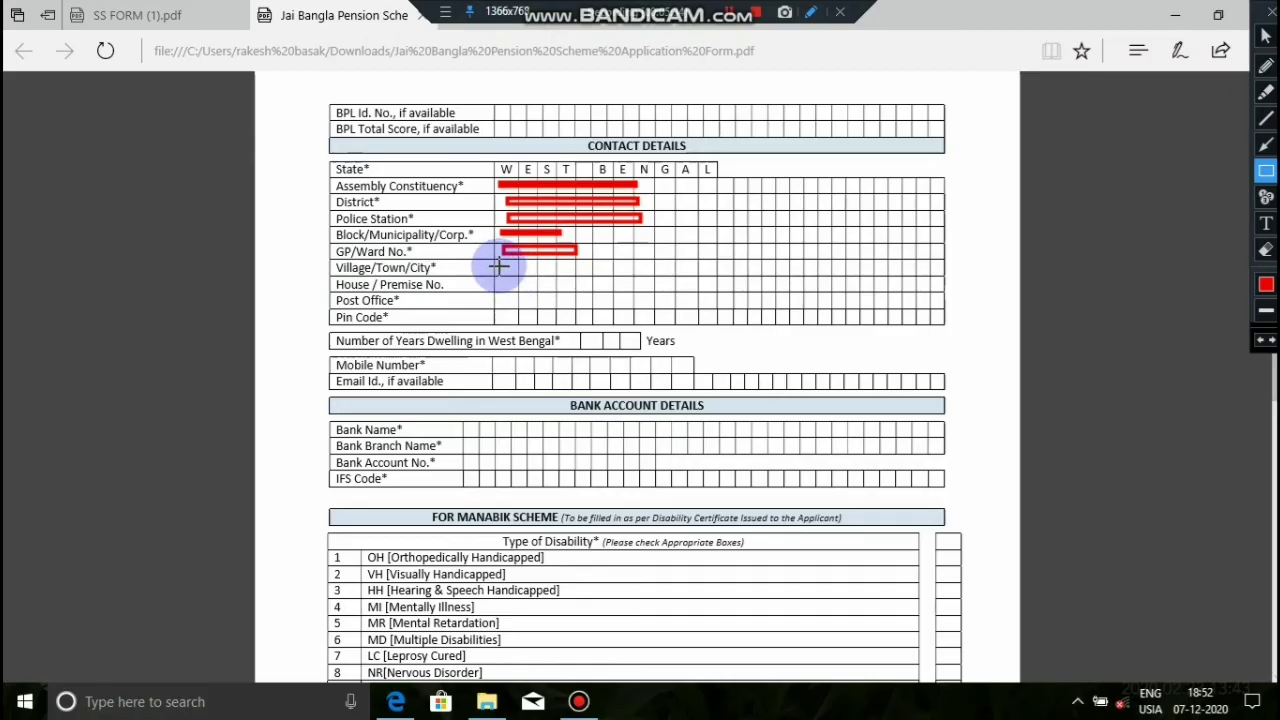
- Box the Village/Town/City, Post Office and Pin Code rows, undoing the House / Premise No. mark
left_click_drag(498, 266, 717, 266)
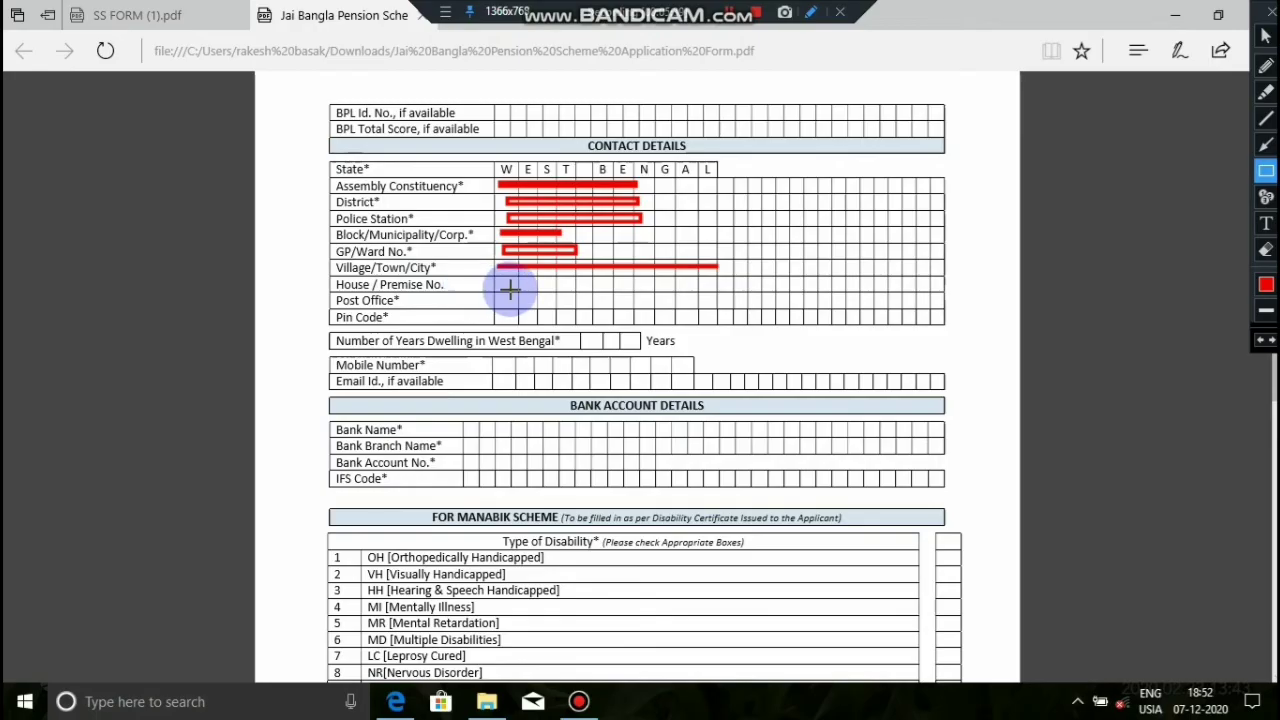
mouse_move(508, 285)
left_mouse_down()
mouse_move(689, 271)
mouse_move(705, 281)
left_mouse_up()
key("ctrl+z")
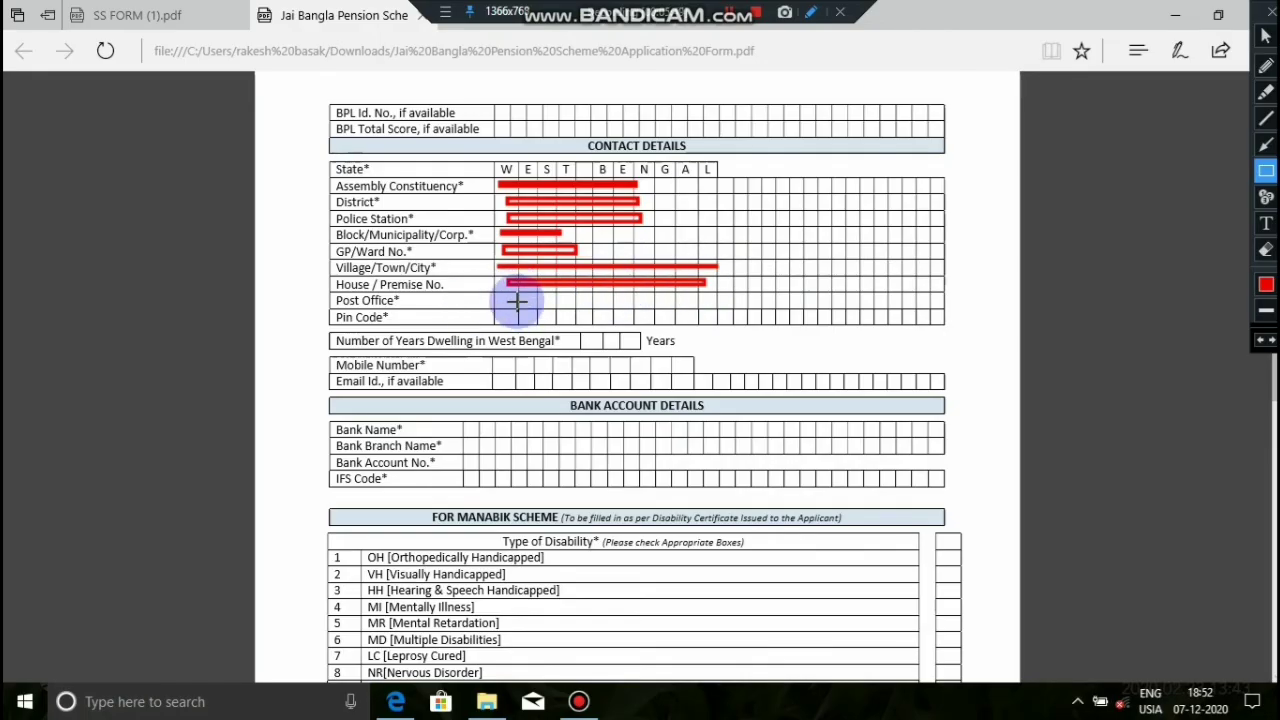
left_click_drag(507, 297, 626, 305)
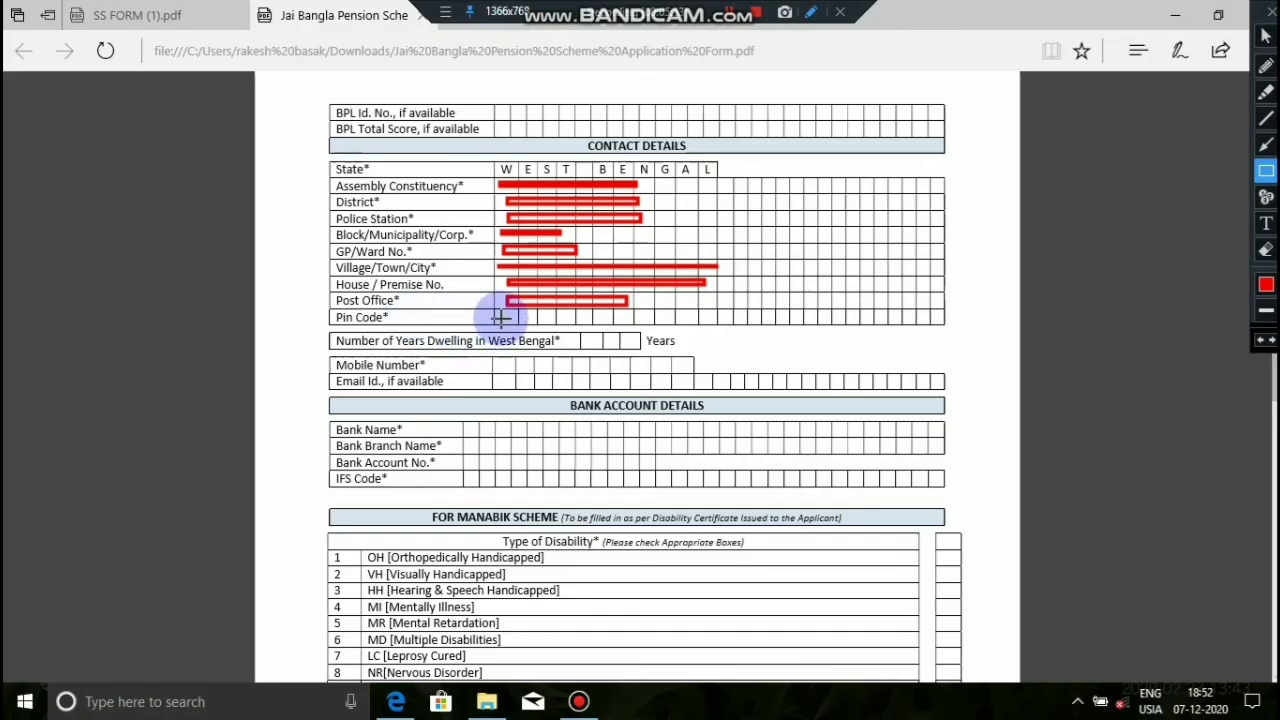
left_click_drag(501, 315, 646, 318)
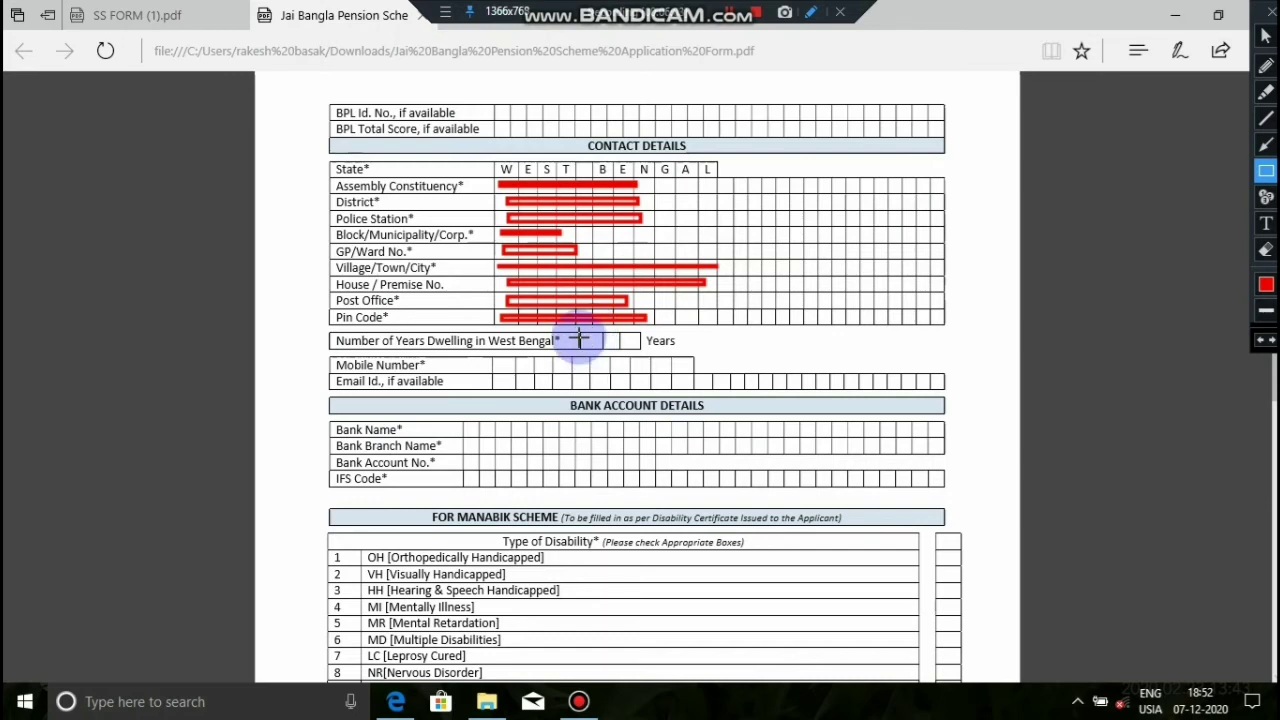
- Box the Years Dwelling in West Bengal cells, Mobile Number row and Email Id. row in red
left_click_drag(579, 337, 634, 345)
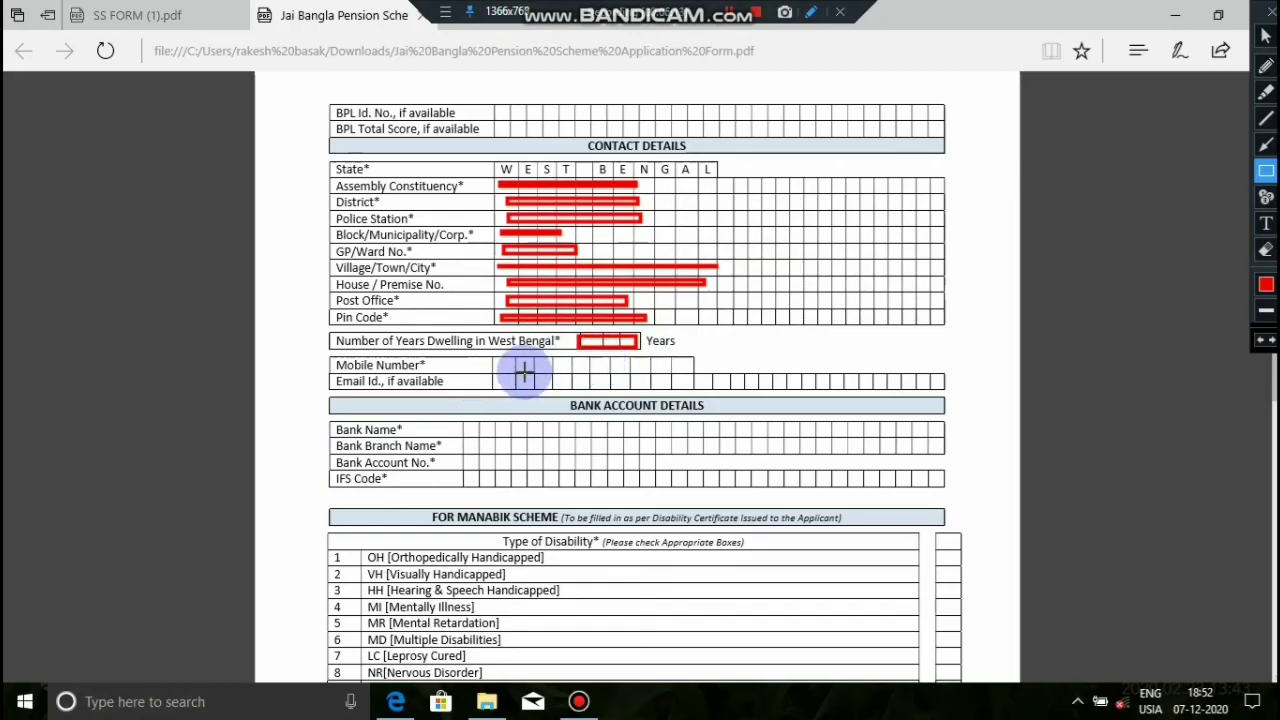
left_click_drag(506, 364, 671, 370)
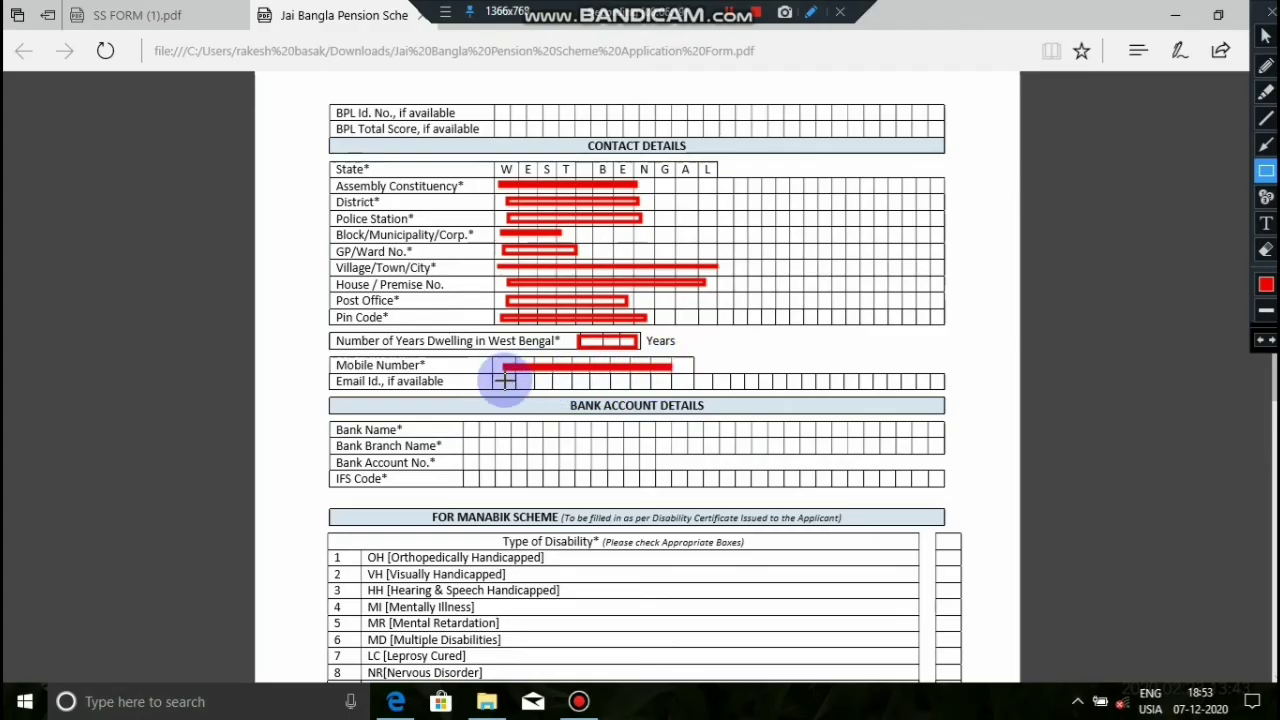
mouse_move(505, 380)
left_mouse_down()
mouse_move(583, 367)
mouse_move(593, 383)
left_mouse_up()
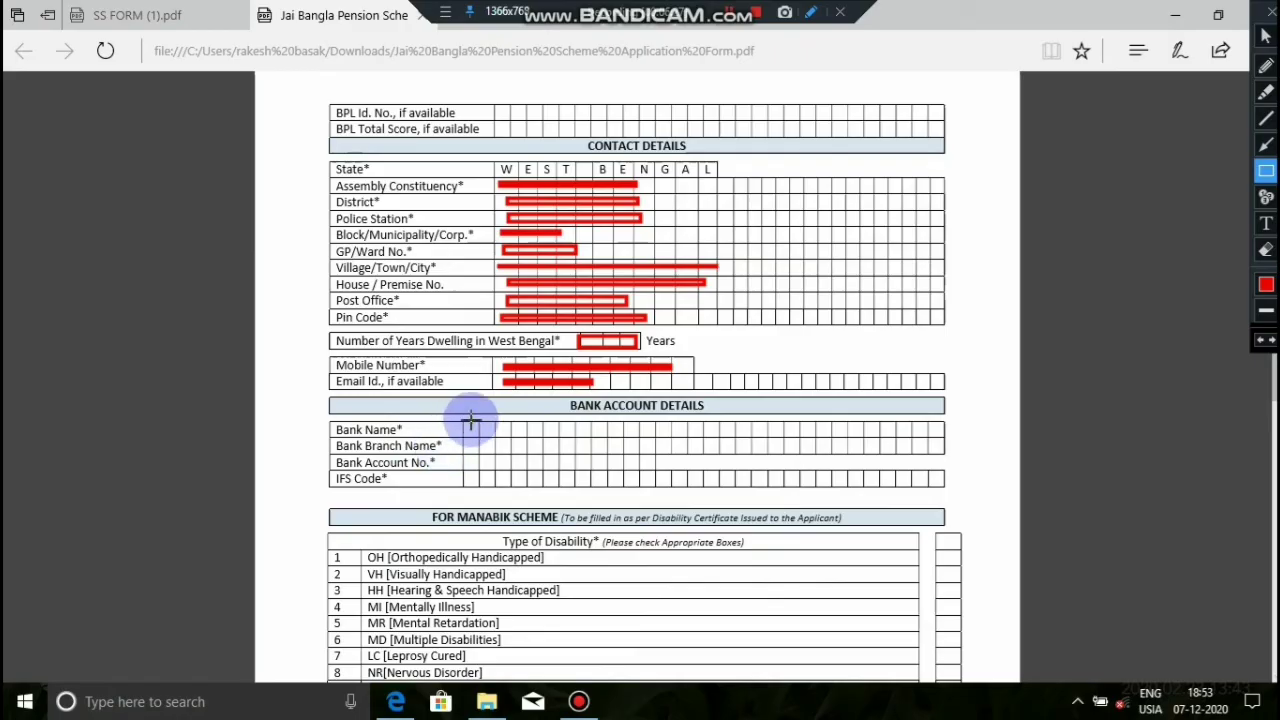
- Draw red boxes along the Bank Name, Bank Branch Name, Bank Account No. and IFS Code rows
left_click_drag(479, 427, 596, 432)
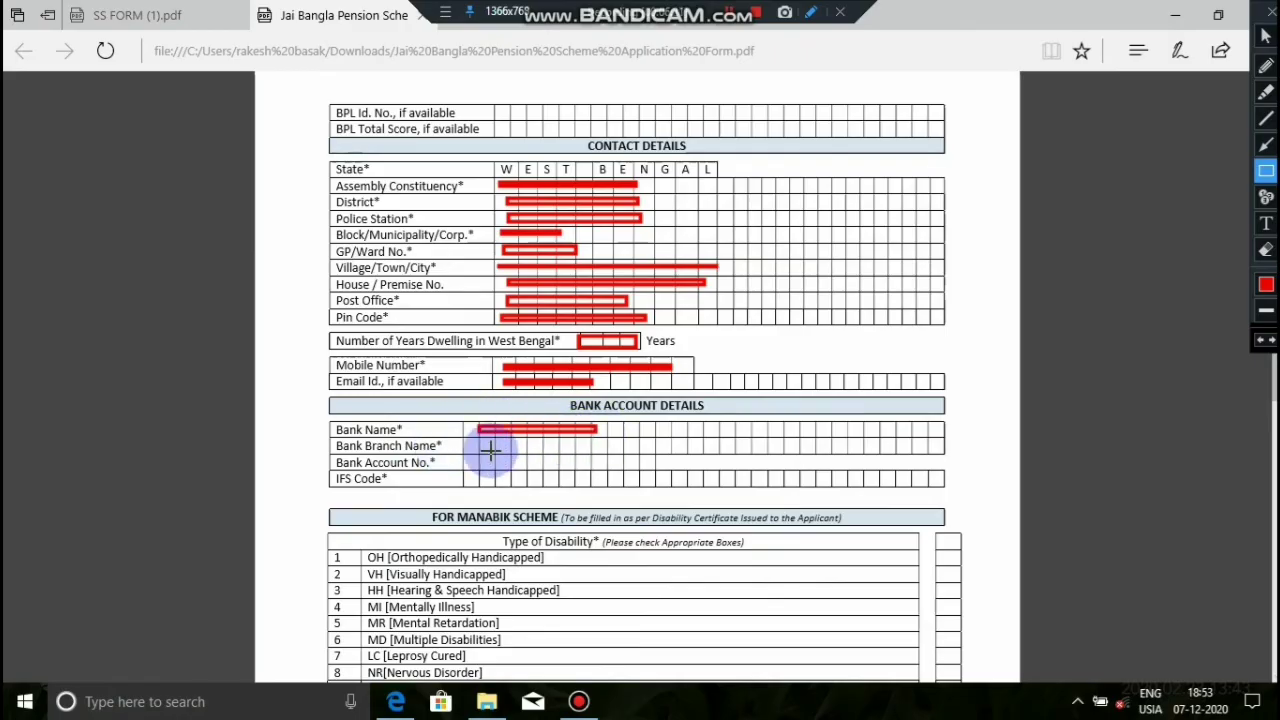
left_click_drag(474, 447, 598, 444)
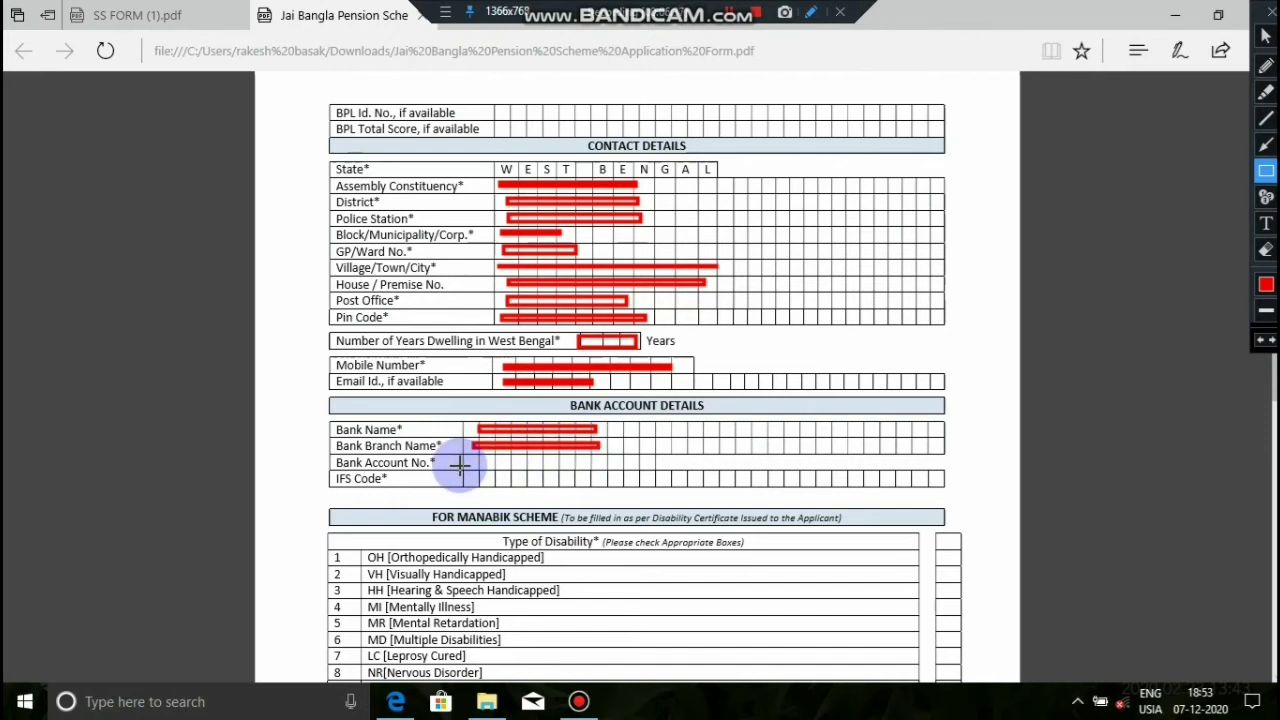
left_click_drag(469, 459, 646, 459)
left_click_drag(469, 481, 713, 483)
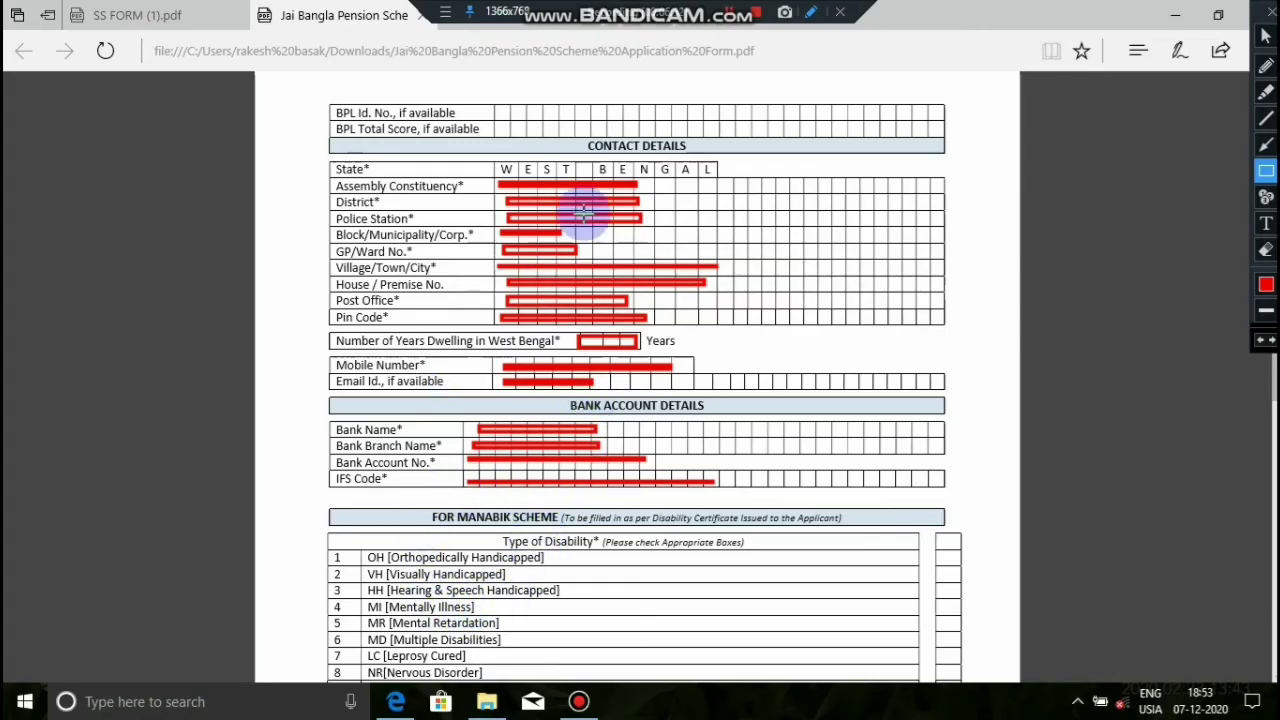
- Scroll to the Manabik Scheme section and enclose Type of Disability through Certifying Authority in one red box
scroll(400, 342, "down", 4)
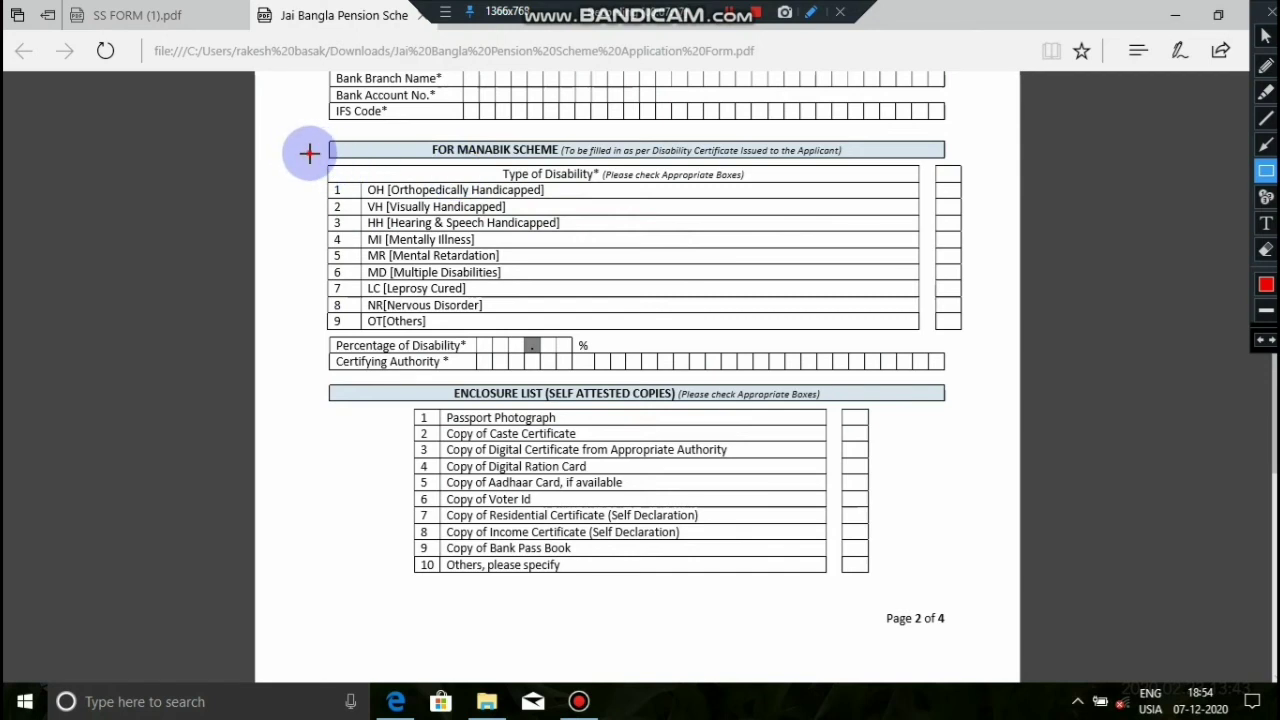
mouse_move(308, 152)
left_mouse_down()
mouse_move(317, 337)
mouse_move(400, 408)
mouse_move(977, 373)
left_mouse_up()
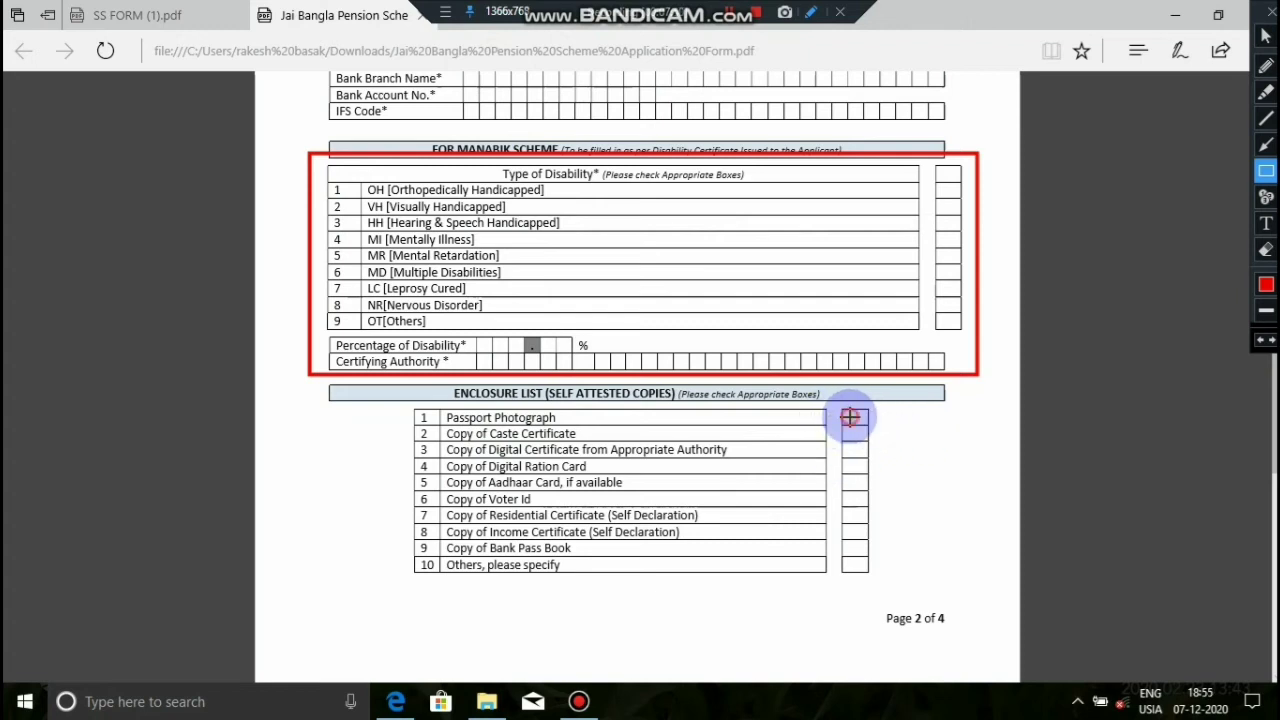
- Mark the Passport Photograph and Copy of Digital Ration Card enclosure checkboxes in red
left_click_drag(849, 417, 872, 417)
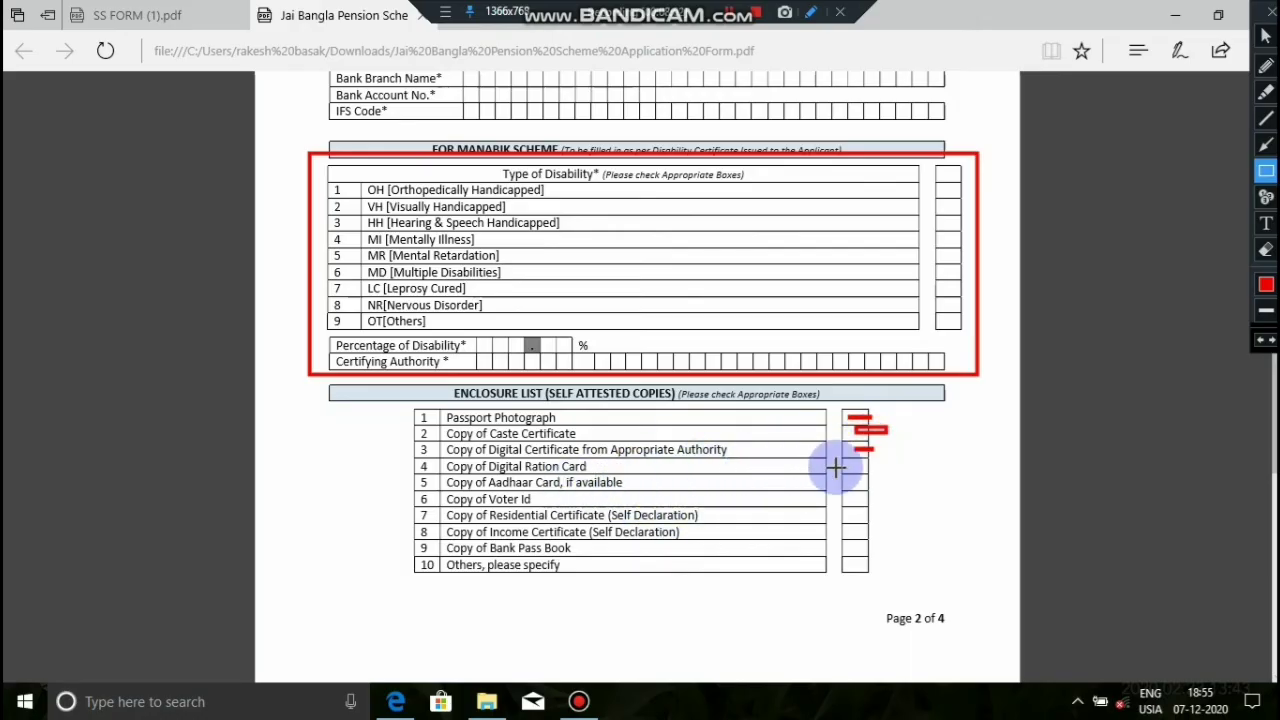
left_click_drag(853, 469, 874, 466)
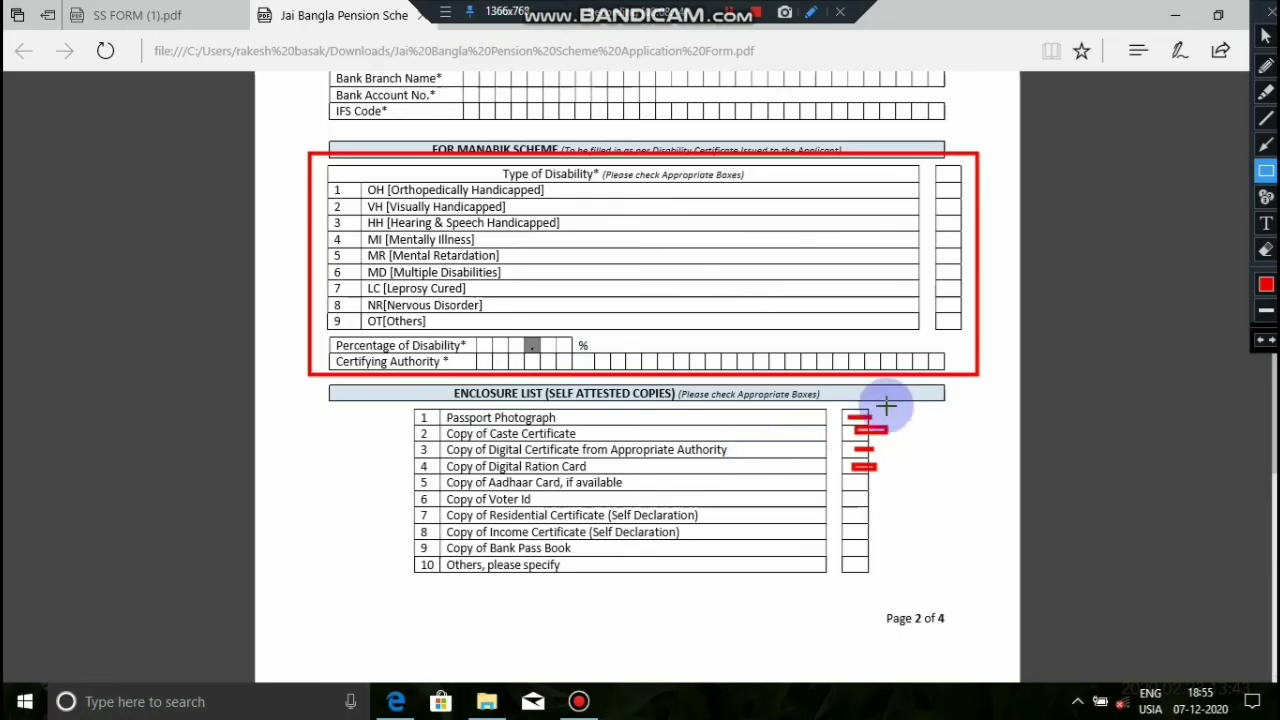
- On the Self Declaration page, box the nominee details line and the received-pensions checklist in red
scroll(623, 141, "down", 10)
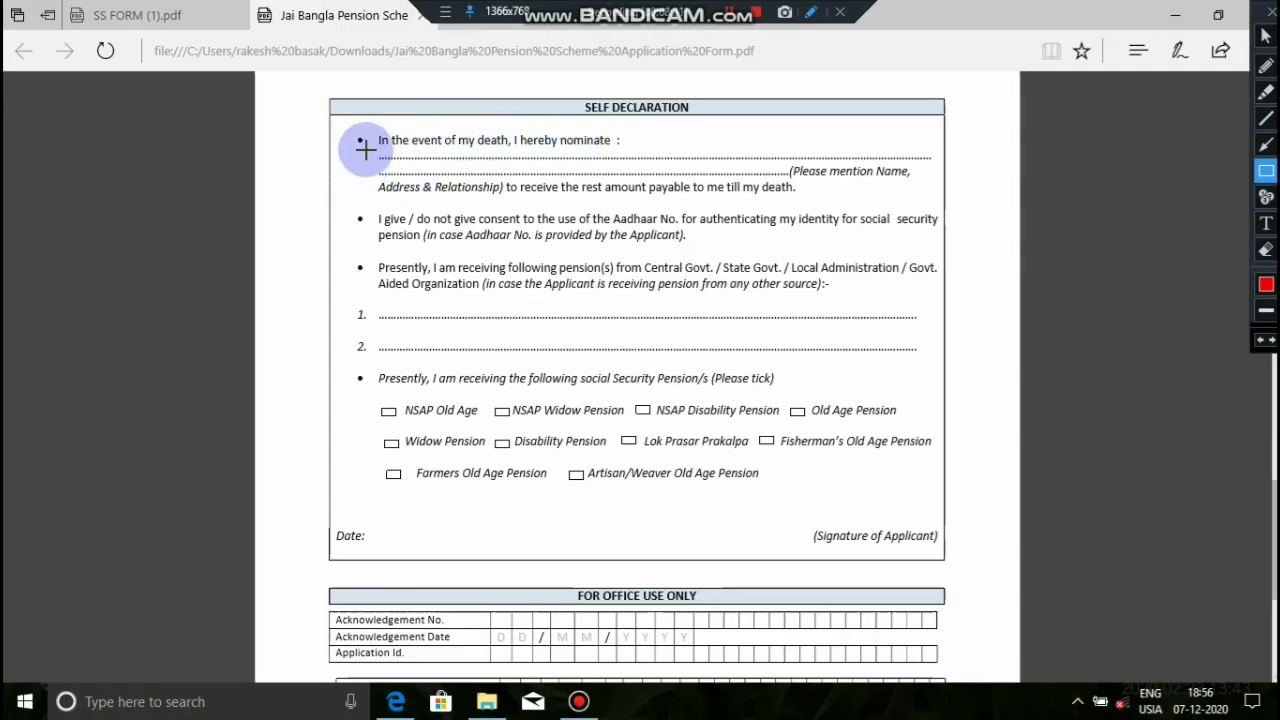
left_click_drag(378, 149, 808, 158)
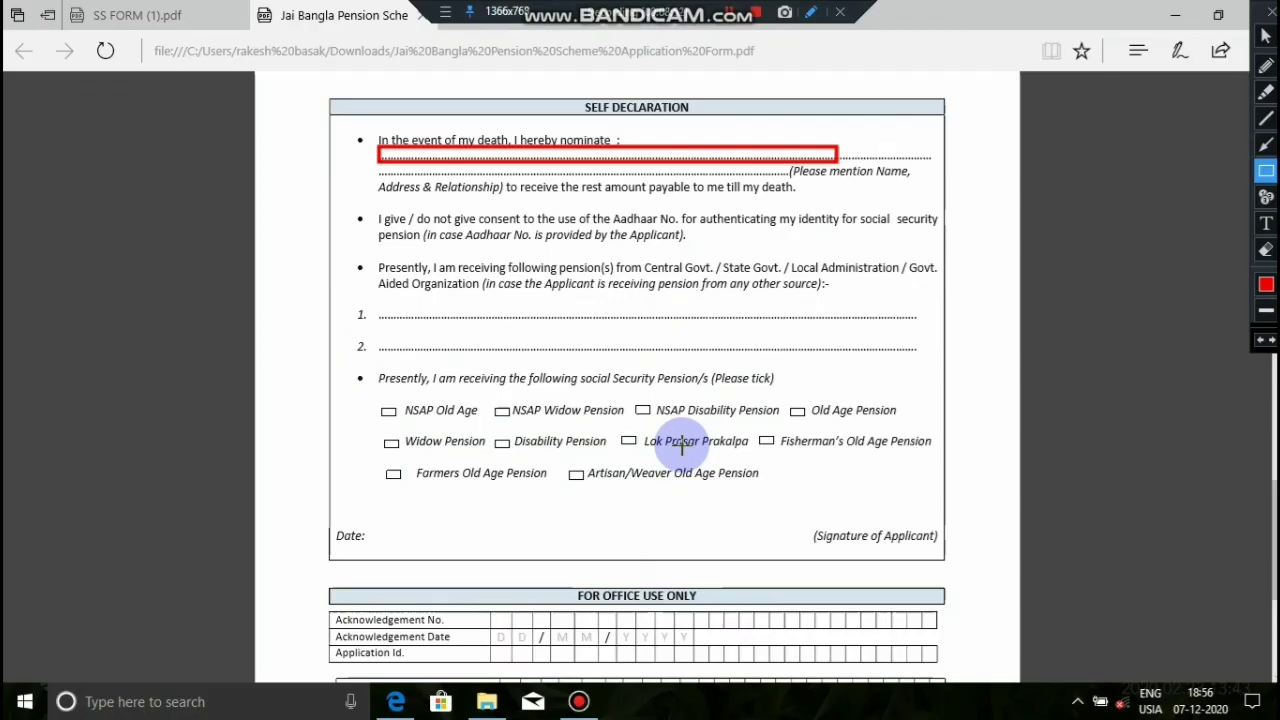
mouse_move(350, 371)
left_mouse_down()
mouse_move(360, 470)
mouse_move(491, 540)
left_mouse_up()
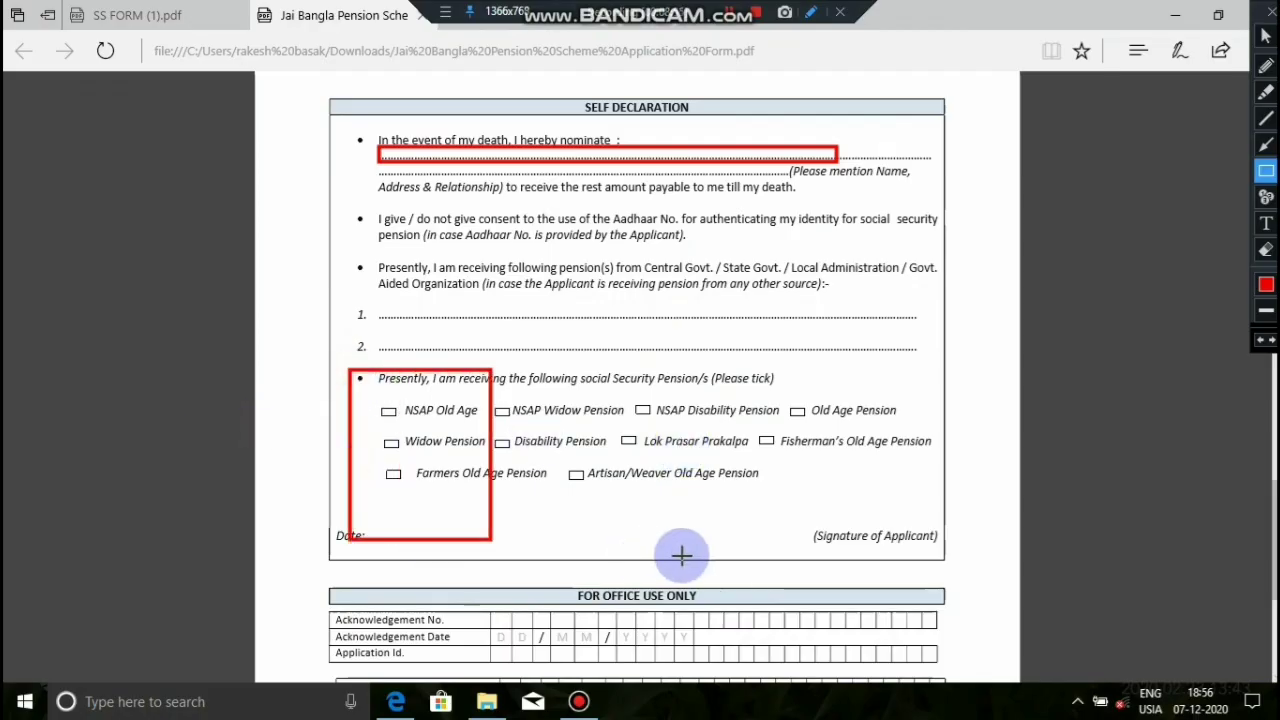
left_click_drag(682, 556, 943, 509)
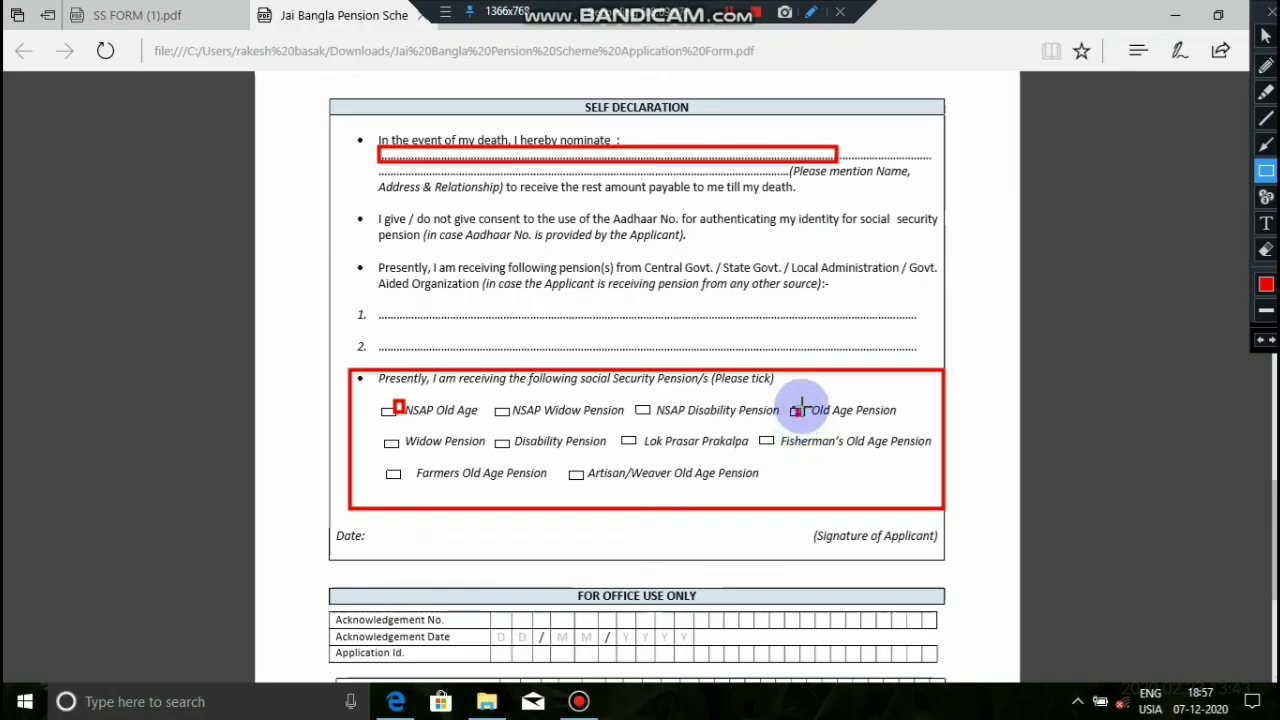
- Tick the Old Age Pension checkbox and frame the whole For Office Use Only table
left_click_drag(801, 405, 794, 416)
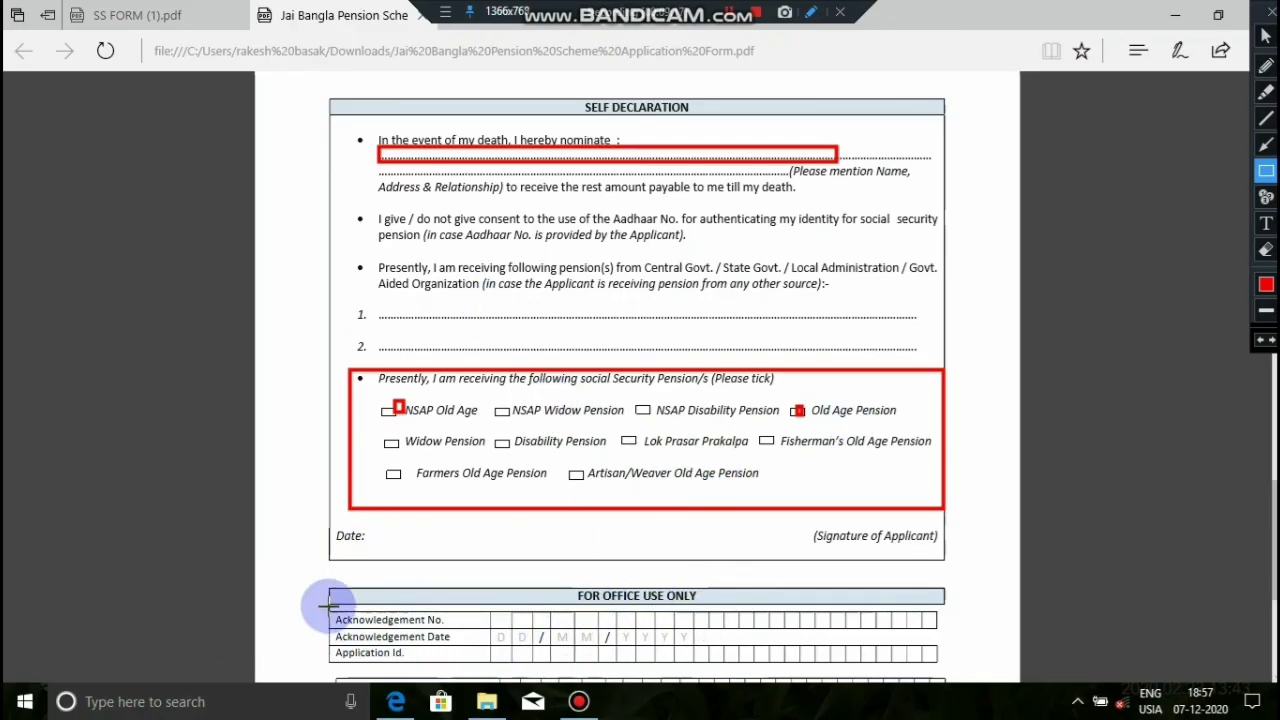
left_click_drag(309, 581, 324, 716)
mouse_move(609, 713)
left_mouse_down()
mouse_move(1023, 663)
mouse_move(1006, 690)
left_mouse_up()
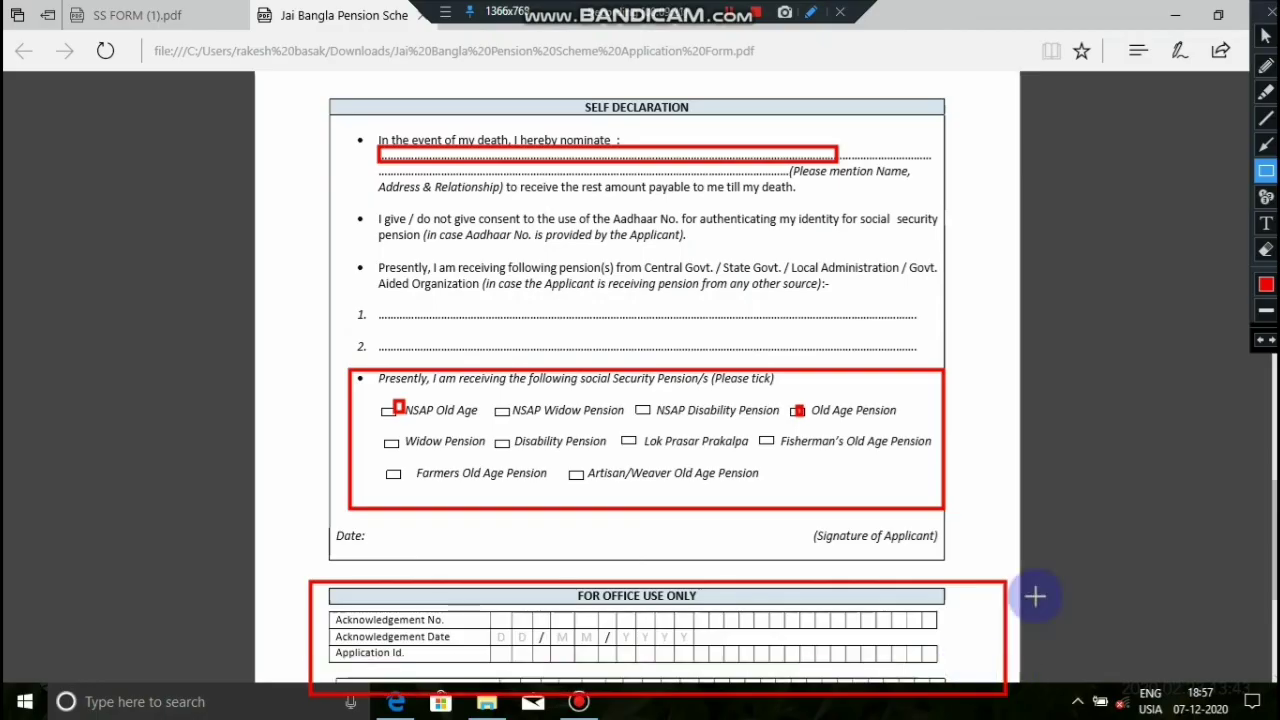
- Erase every red mark from the Self Declaration page, then scroll down through the office-use section and back
left_click(1267, 250)
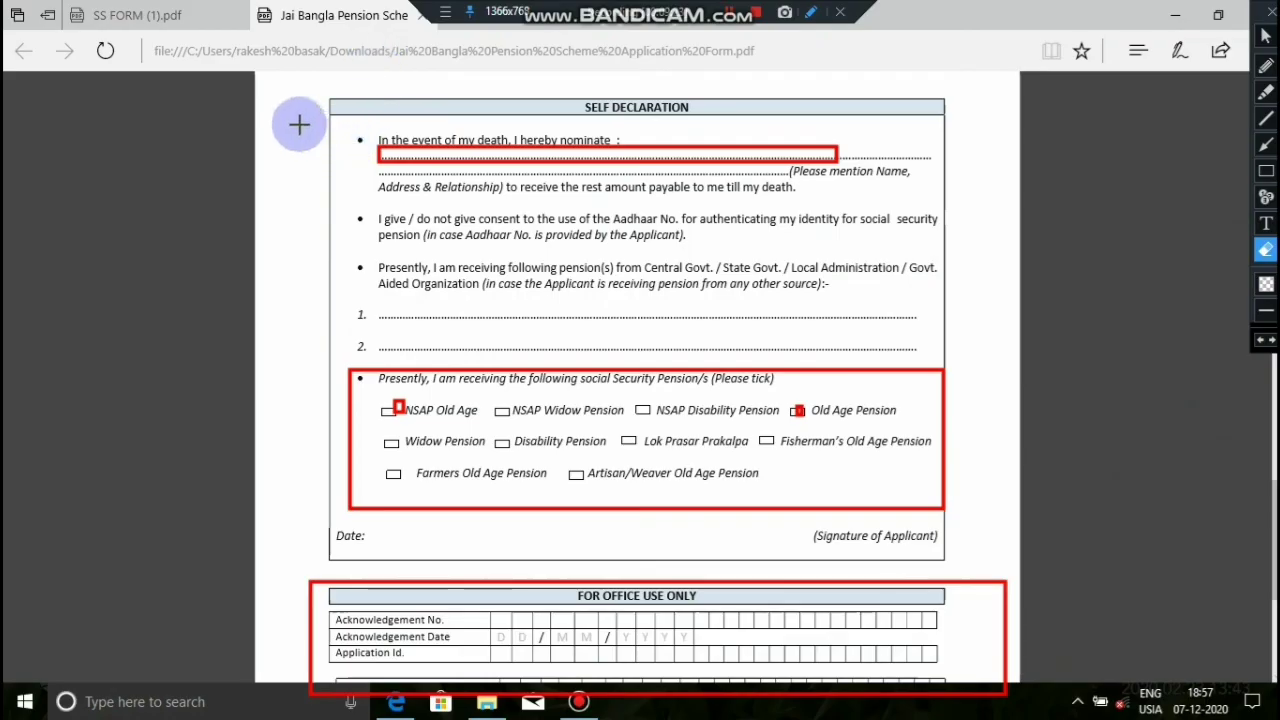
mouse_move(266, 104)
left_mouse_down()
mouse_move(199, 702)
mouse_move(1000, 697)
left_mouse_up()
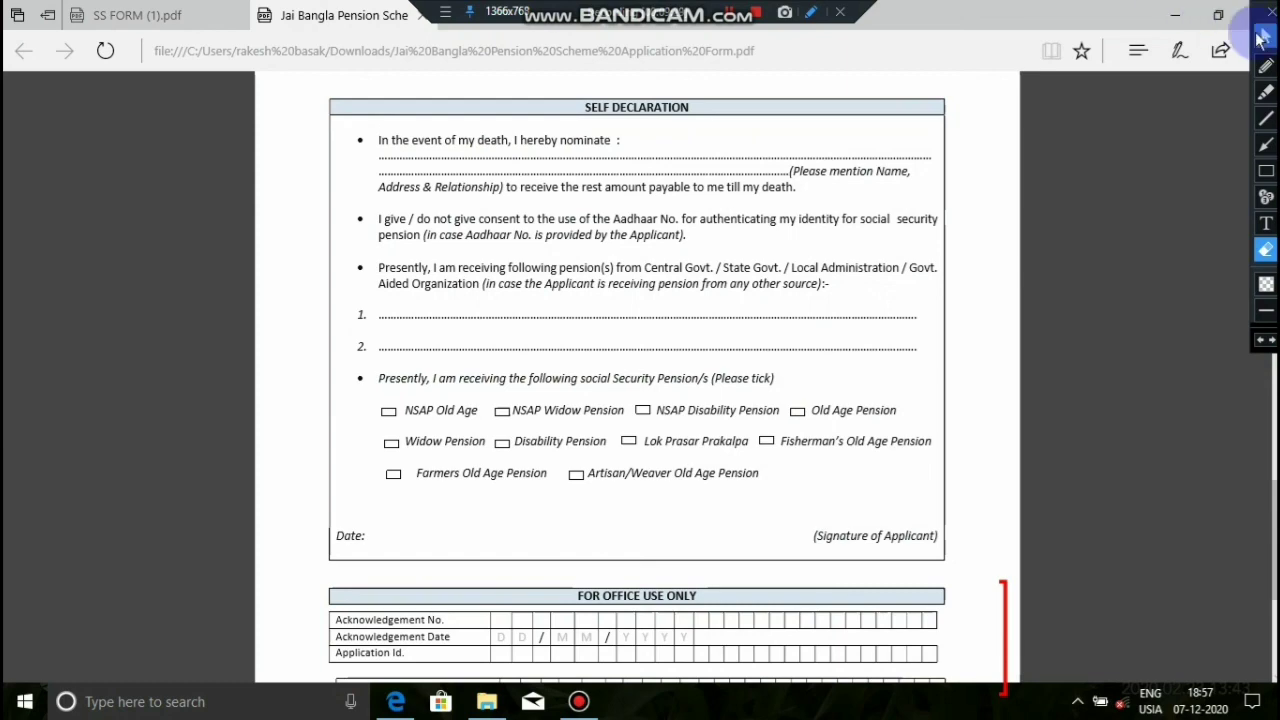
scroll(1063, 340, "down", 2)
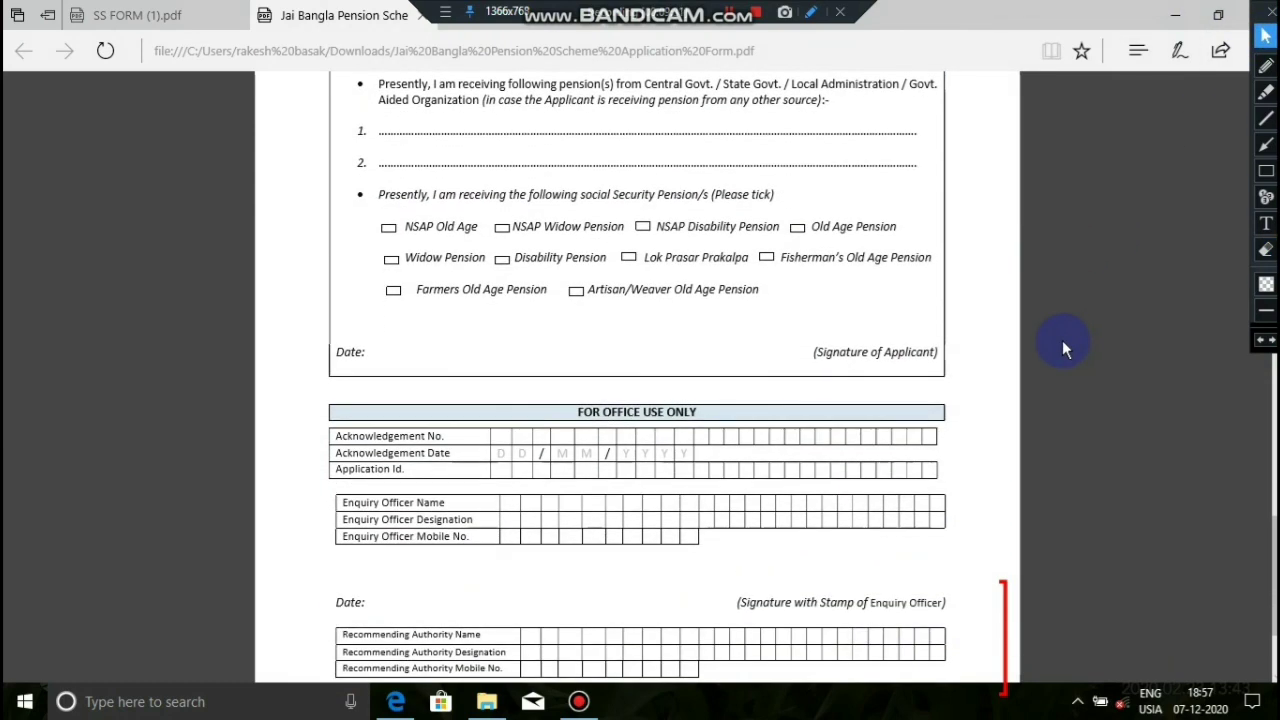
scroll(1061, 340, "down", 1)
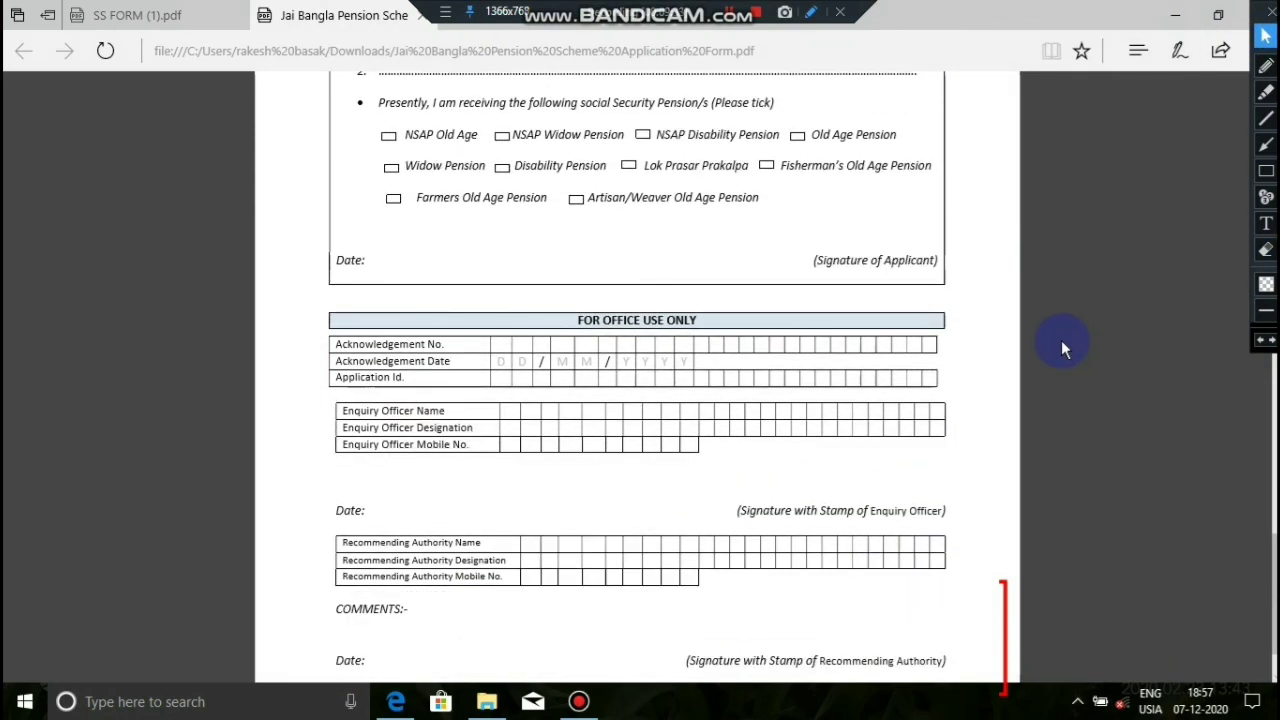
scroll(1054, 331, "down", 1)
scroll(1054, 331, "up", 2)
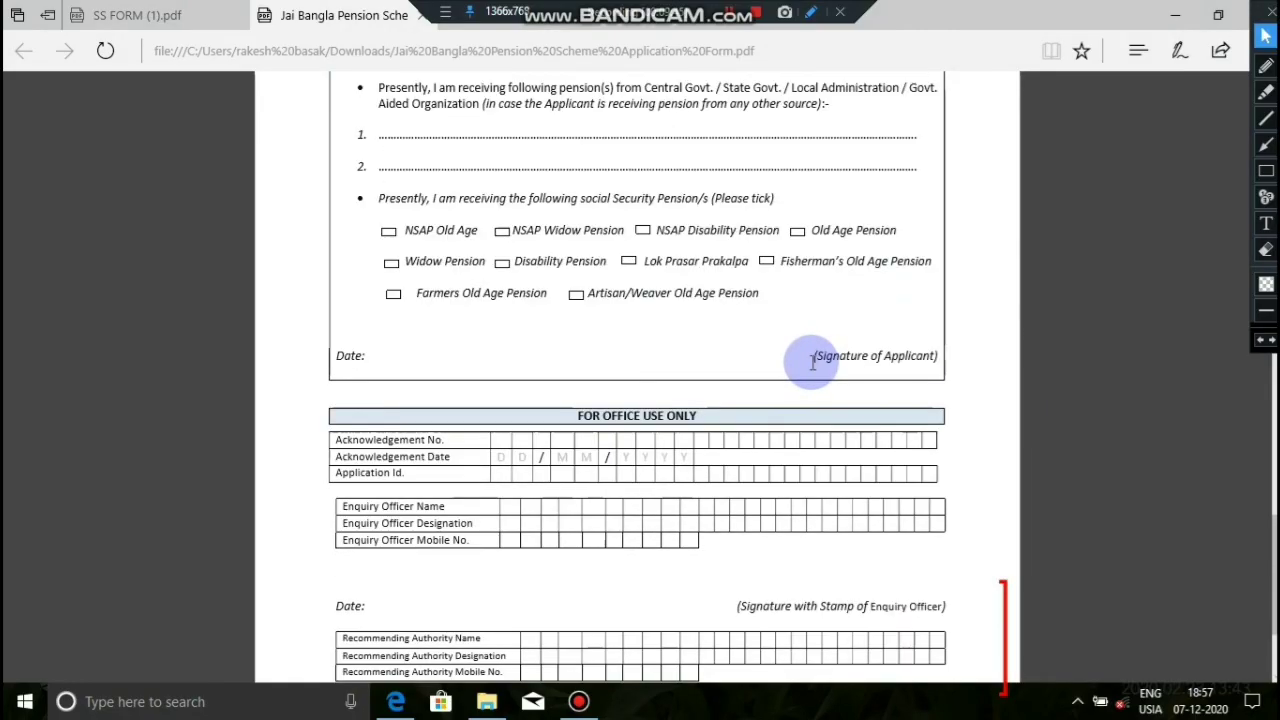